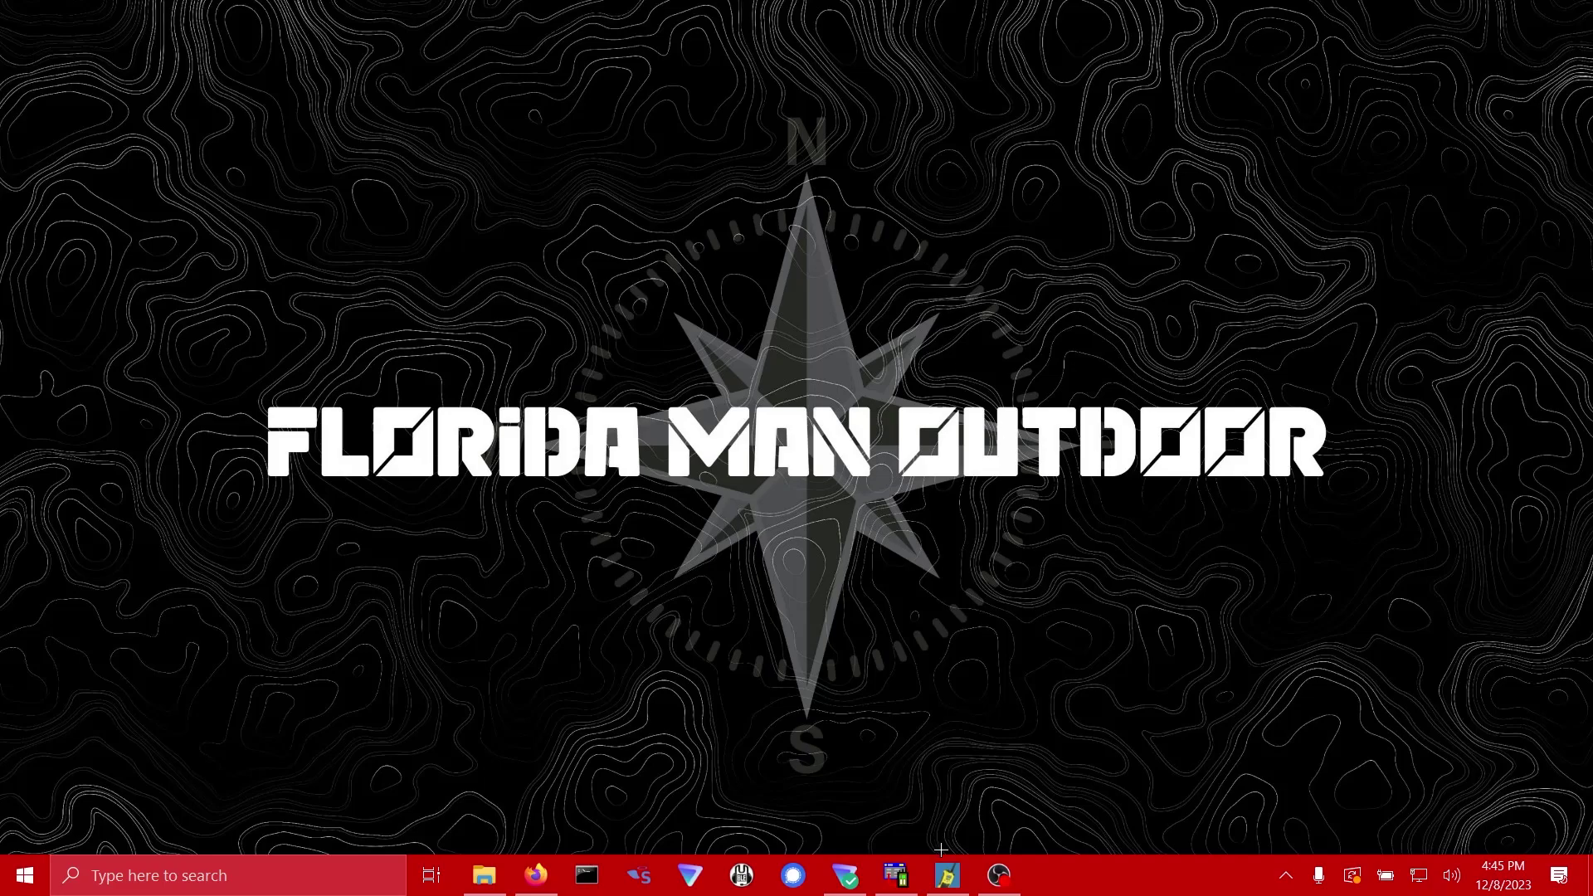
Step: Restore PCConfigure and reposition its window showing the 700/800 portable's Global parameters
left_click(896, 875)
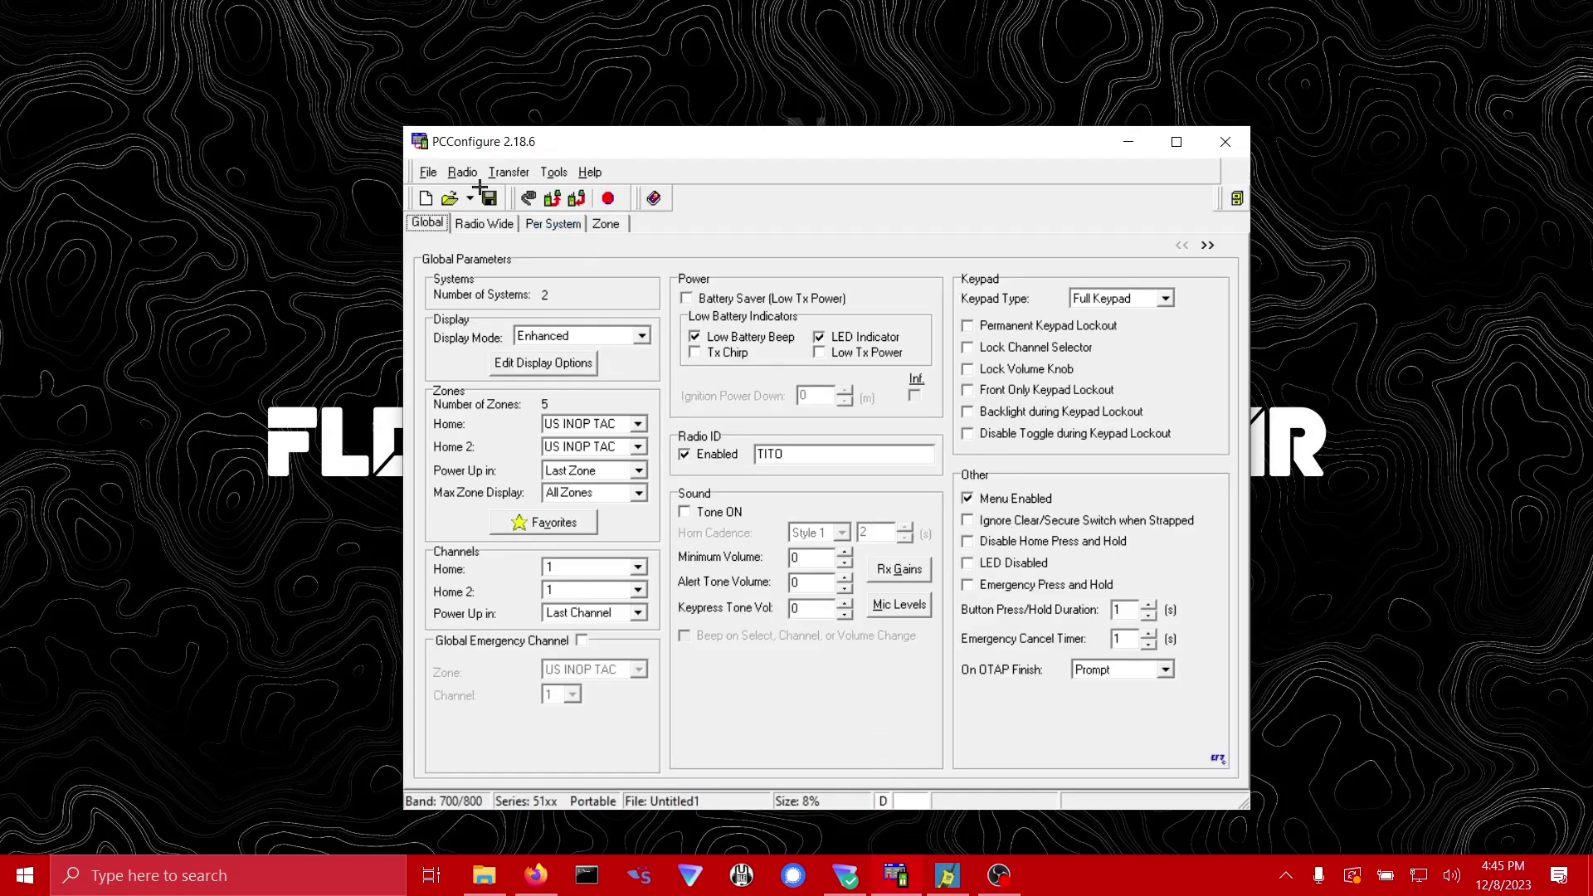
left_click_drag(502, 143, 460, 85)
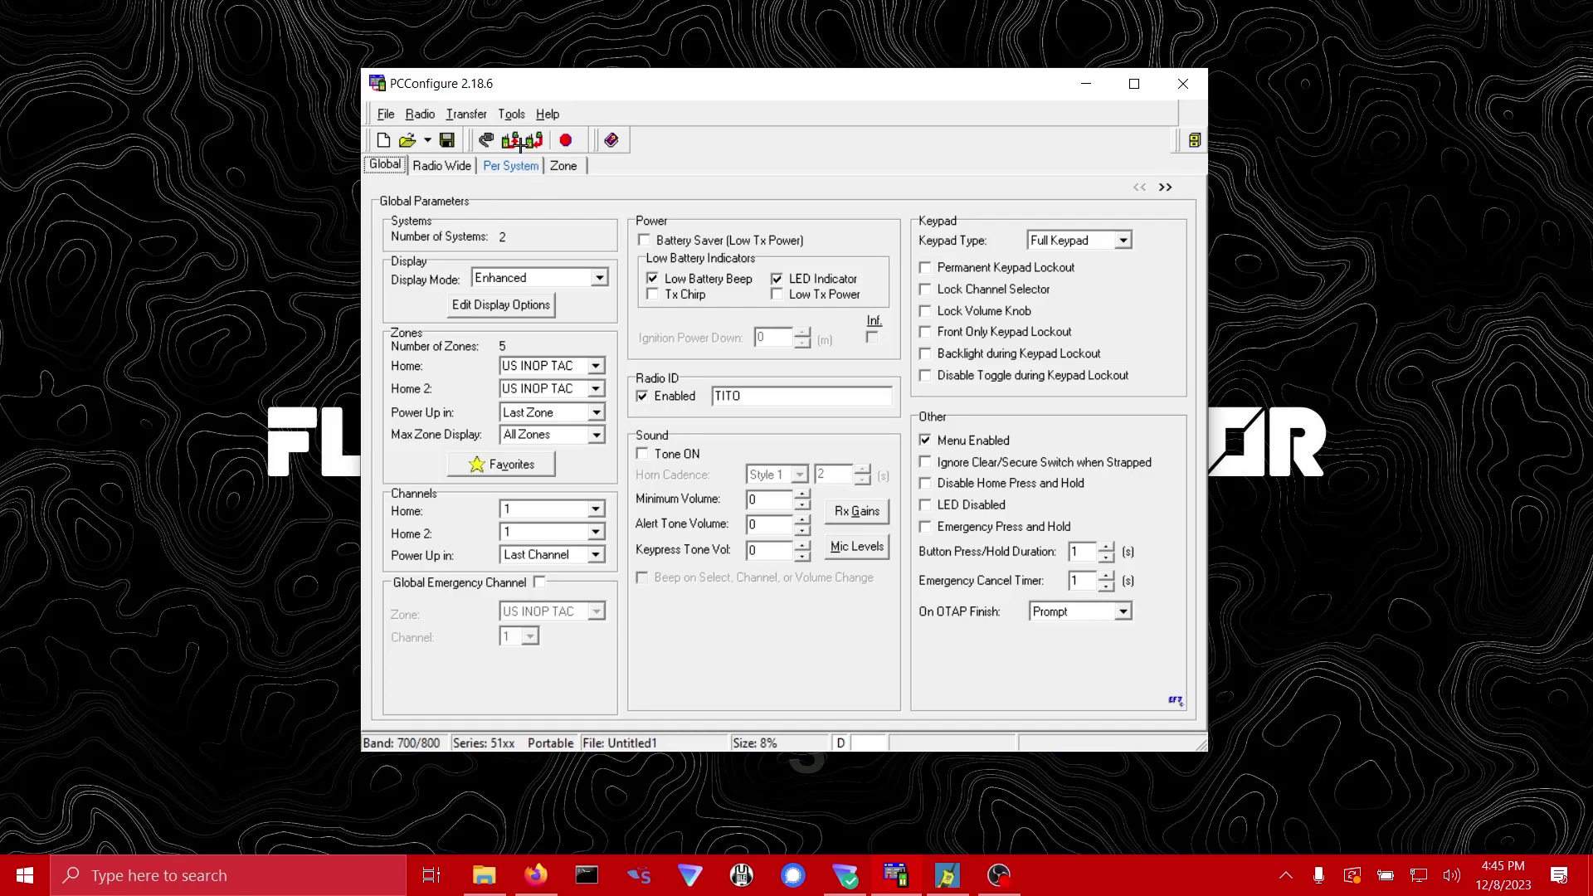
Step: Read back the radio's options (P25 Trunking, 700 MHz Band), close the summary, minimize PCConfigure
left_click(478, 117)
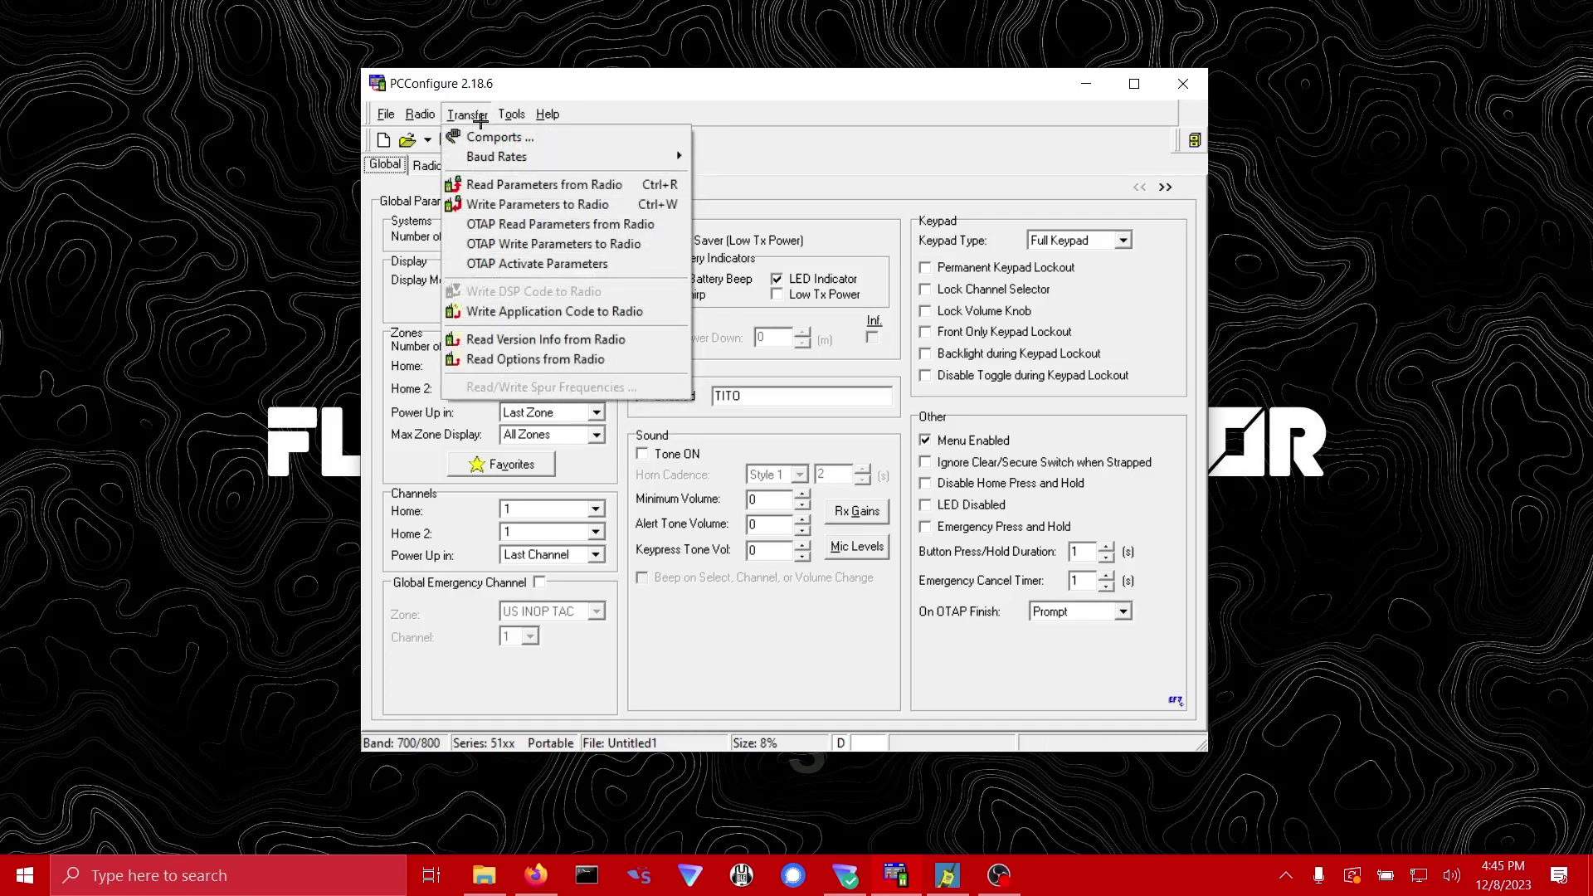
left_click(533, 360)
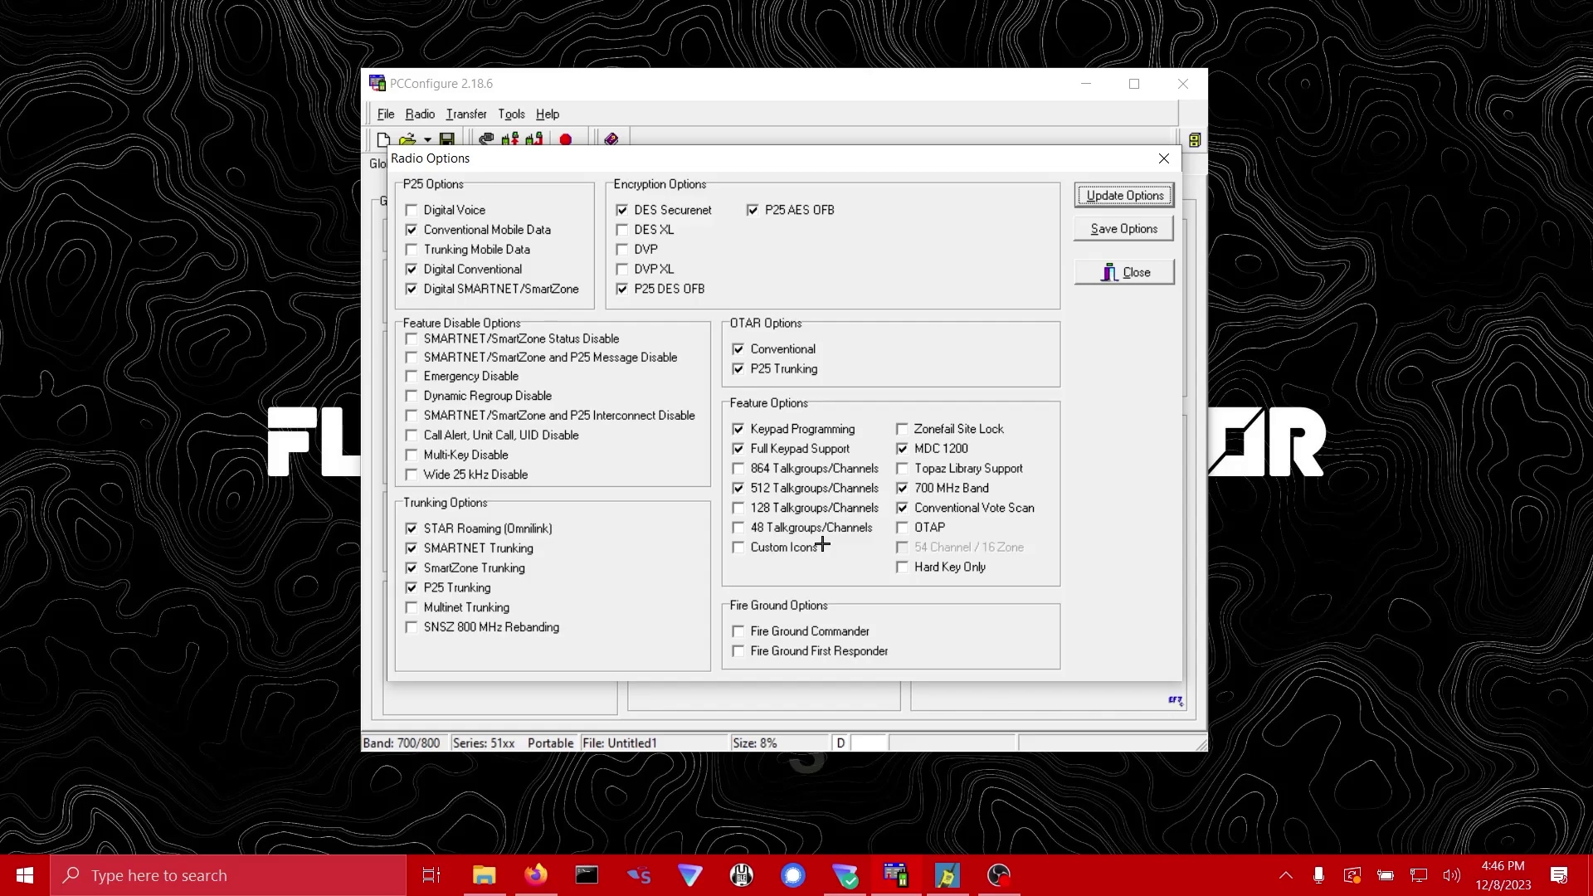
left_click(1126, 264)
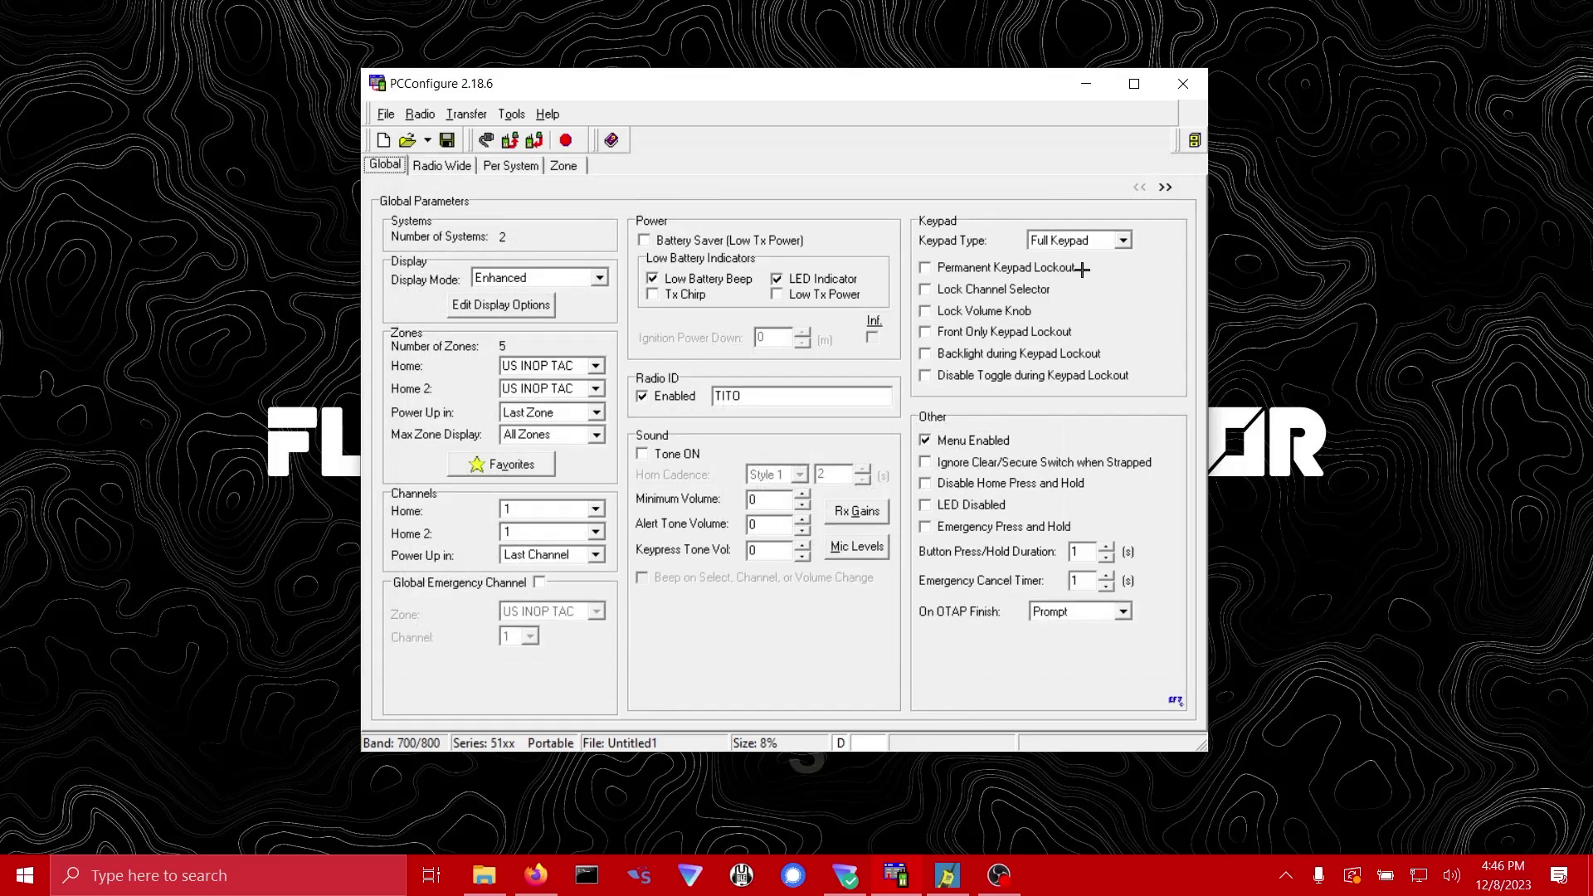
left_click(1086, 83)
Step: Restore the PCIssue 1.6.0 window from the taskbar
left_click(944, 879)
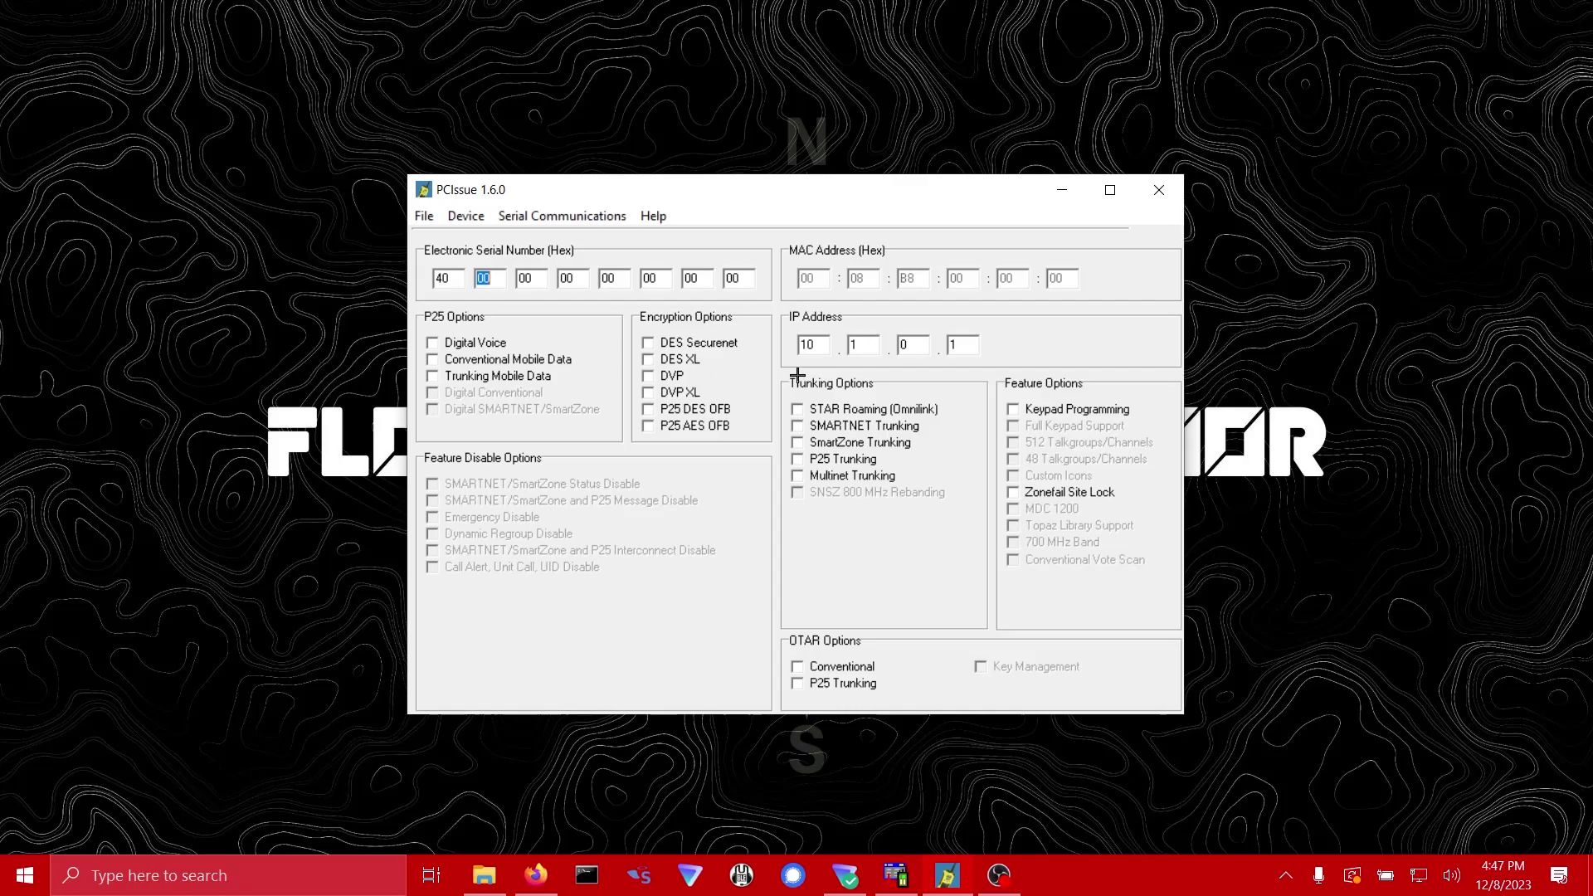
Step: Set the target device to the 5100 / x Portable
left_click(424, 218)
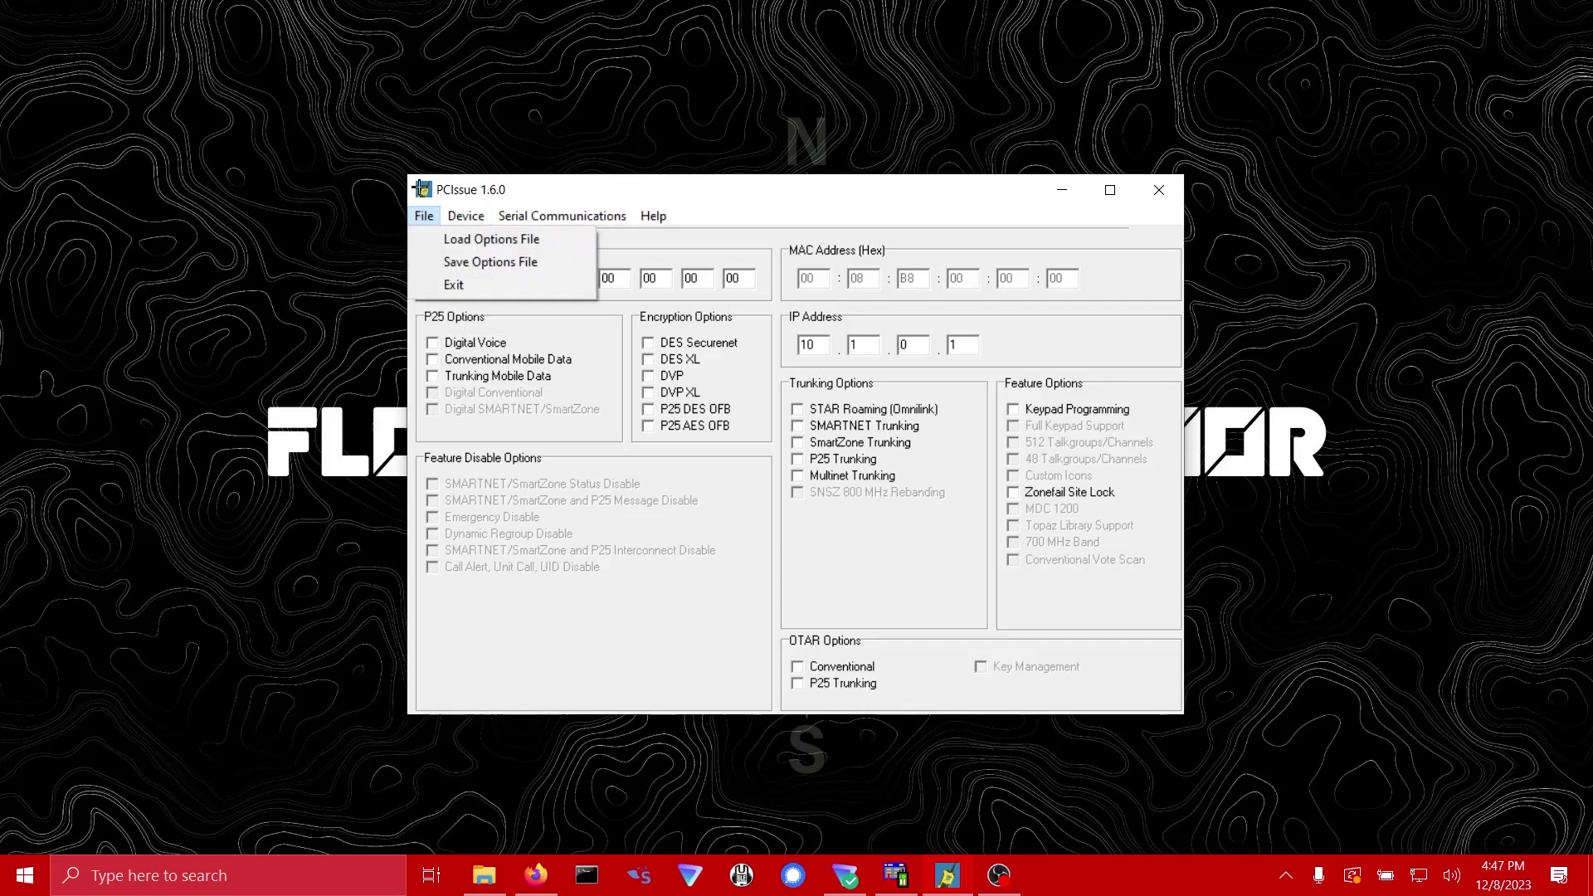
mouse_move(465, 216)
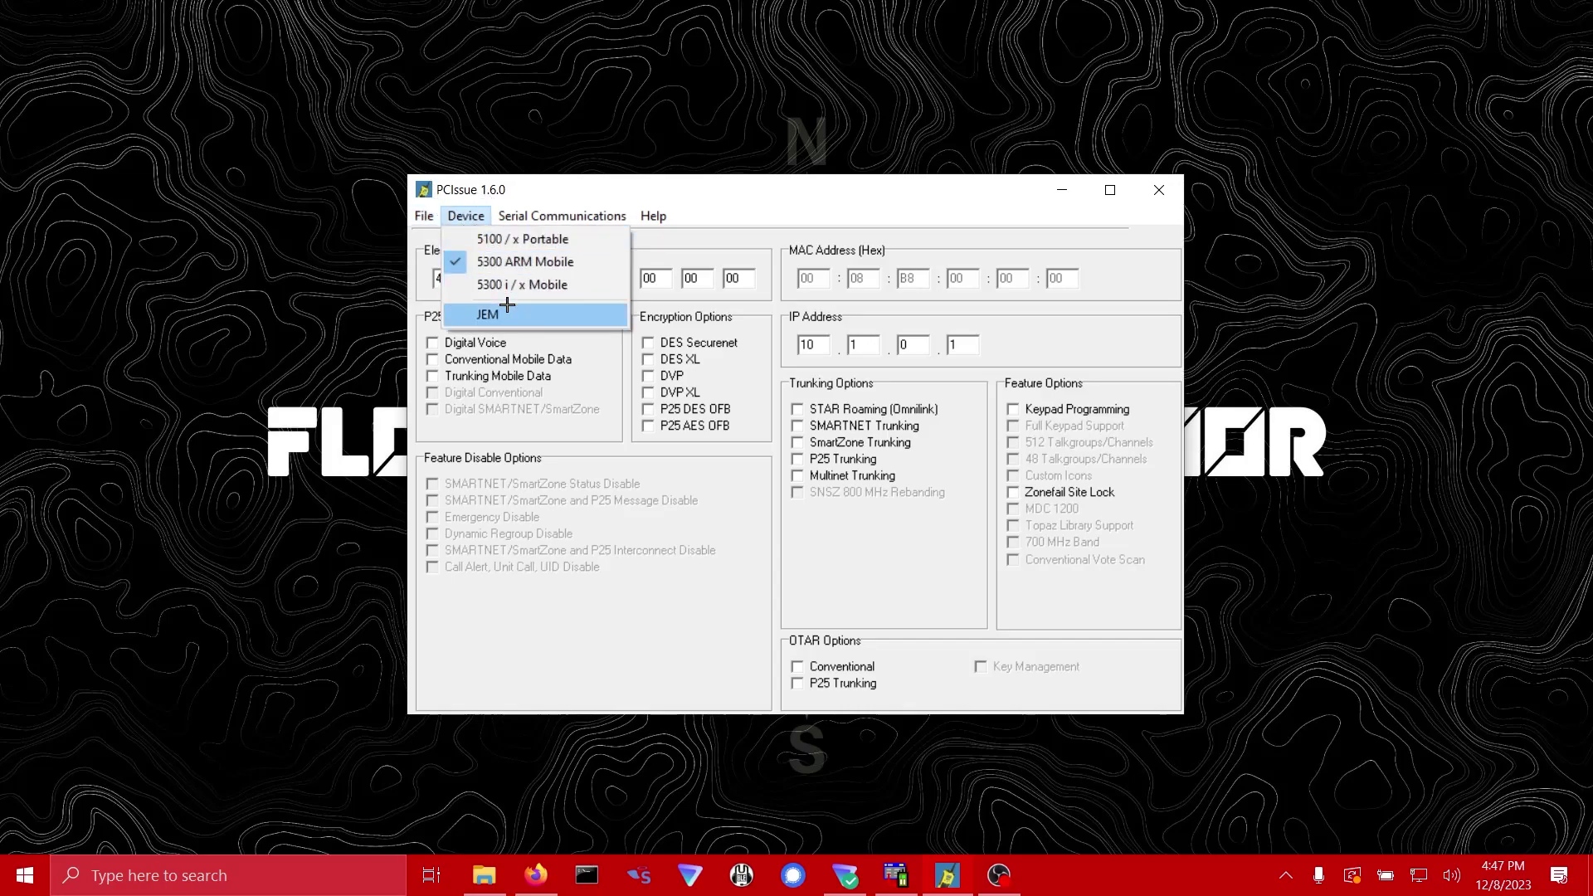
left_click(508, 239)
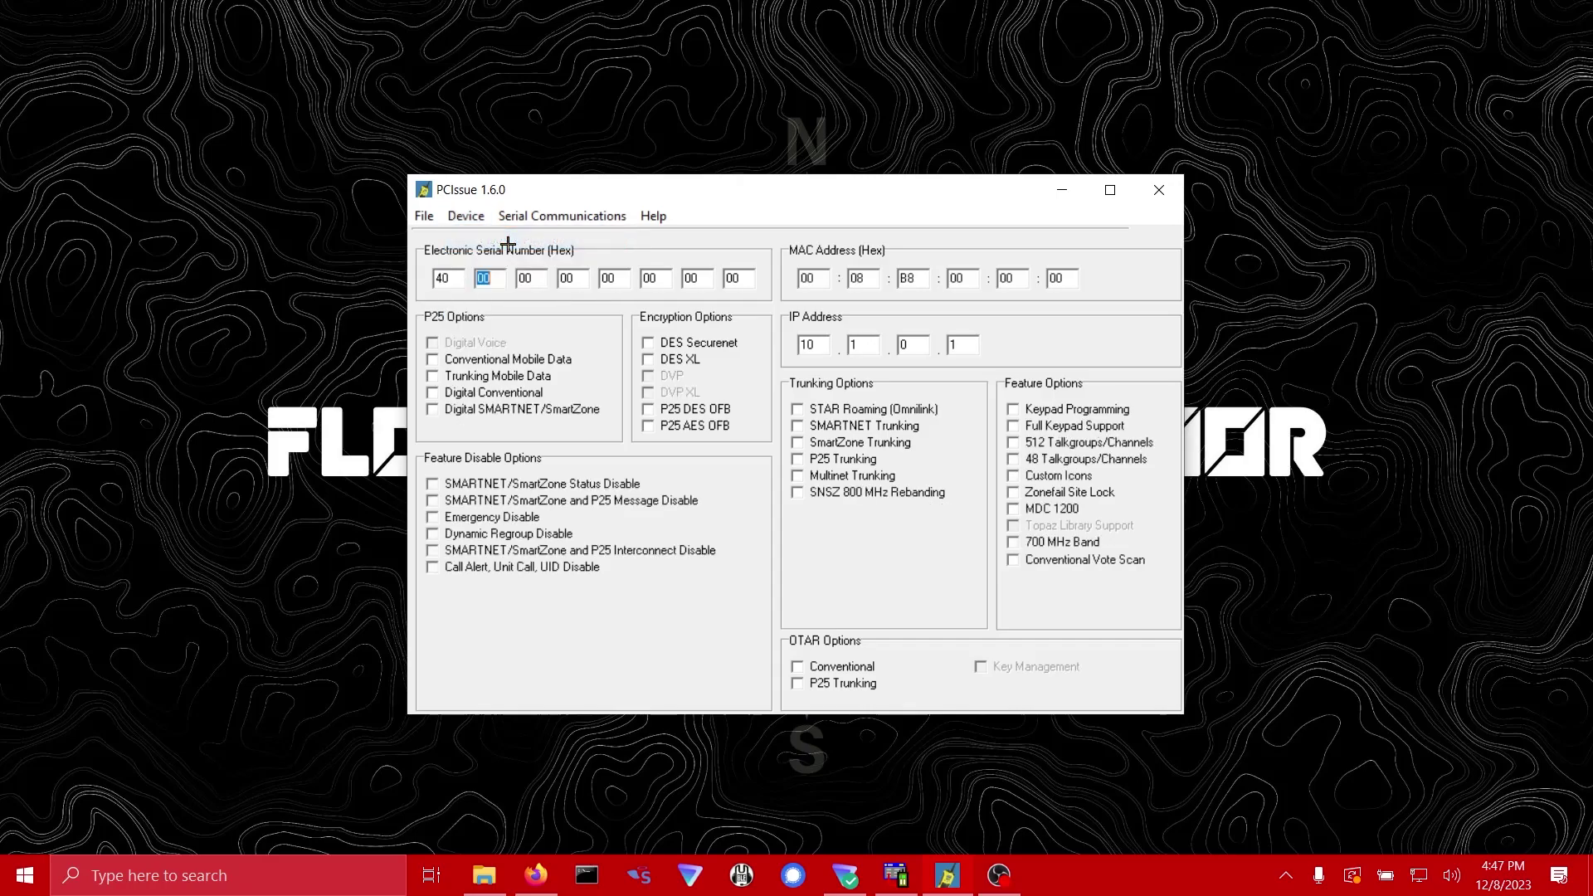
Step: Load the saved ESN .opt file, enabling DES Securenet, P25 DES OFB and P25 AES OFB
left_click(425, 215)
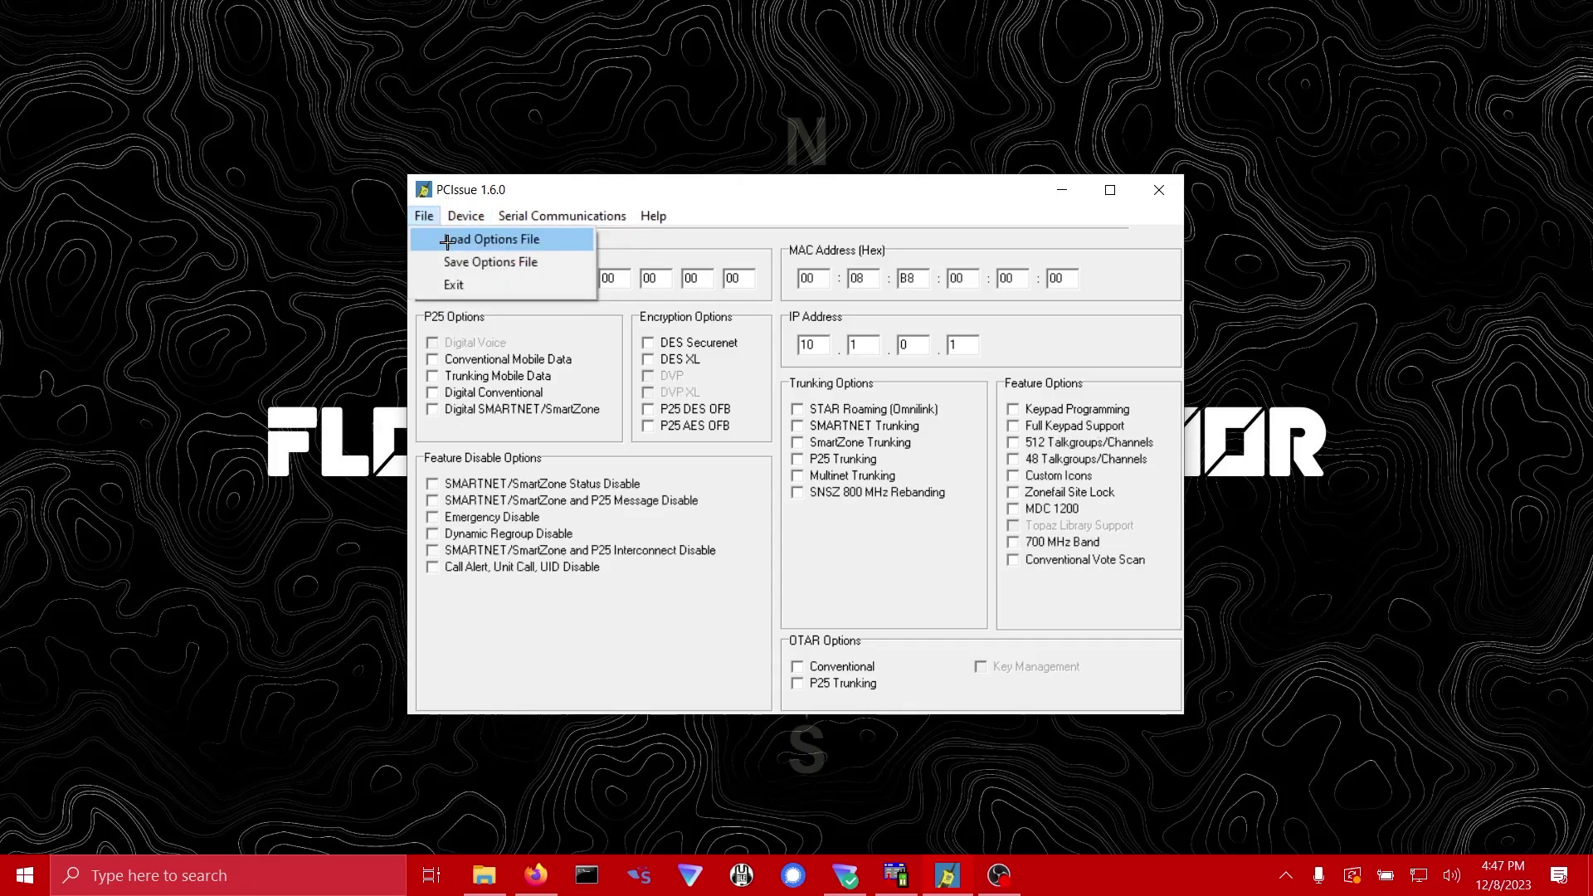
left_click(452, 240)
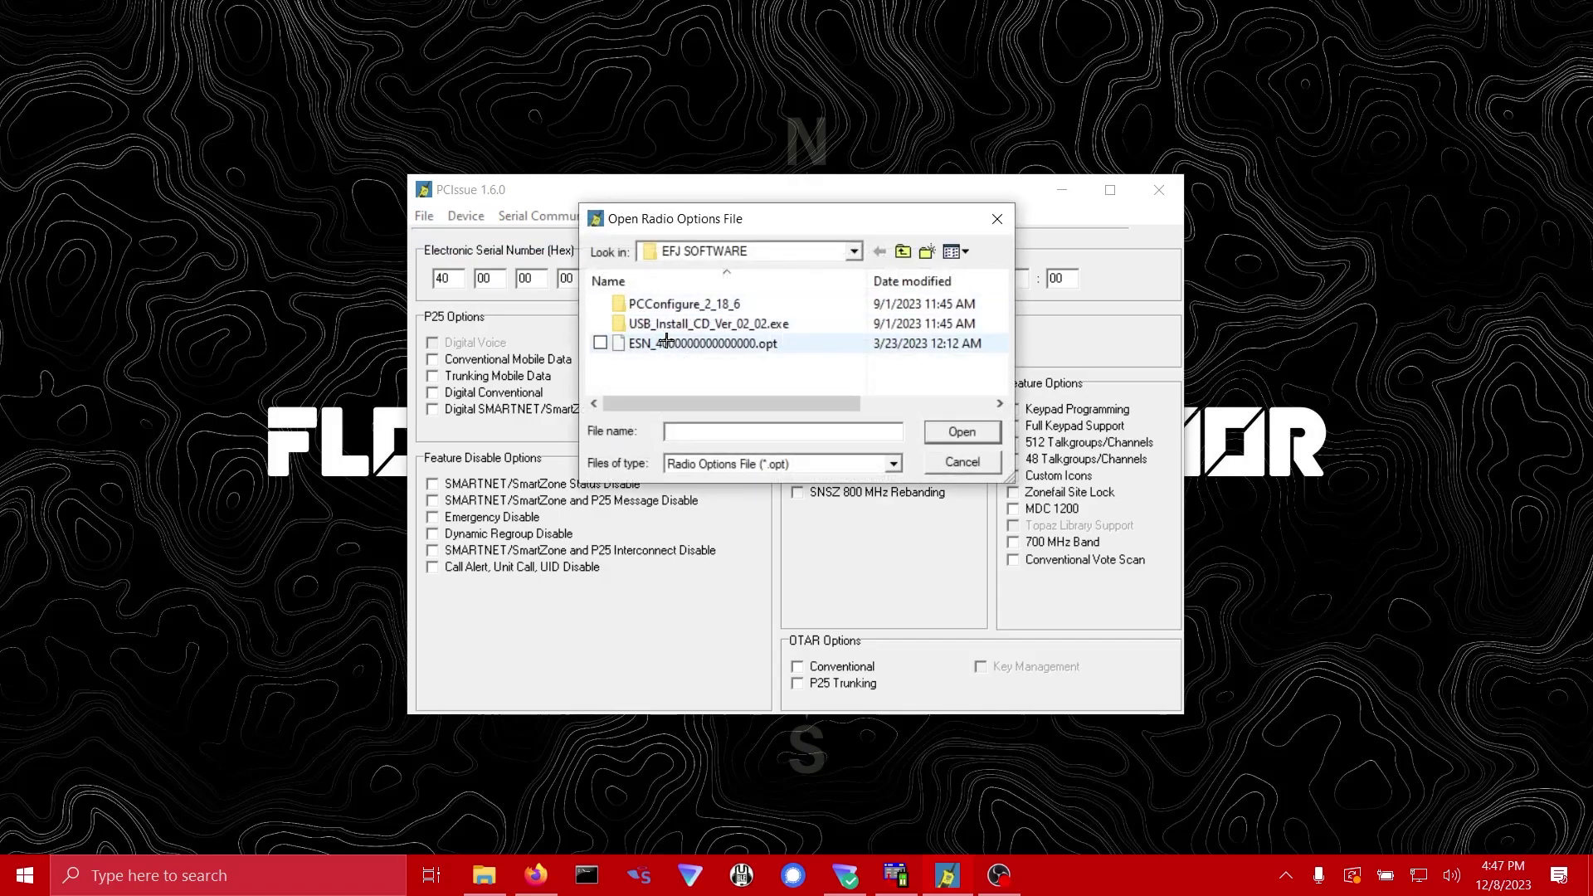
double_click(666, 342)
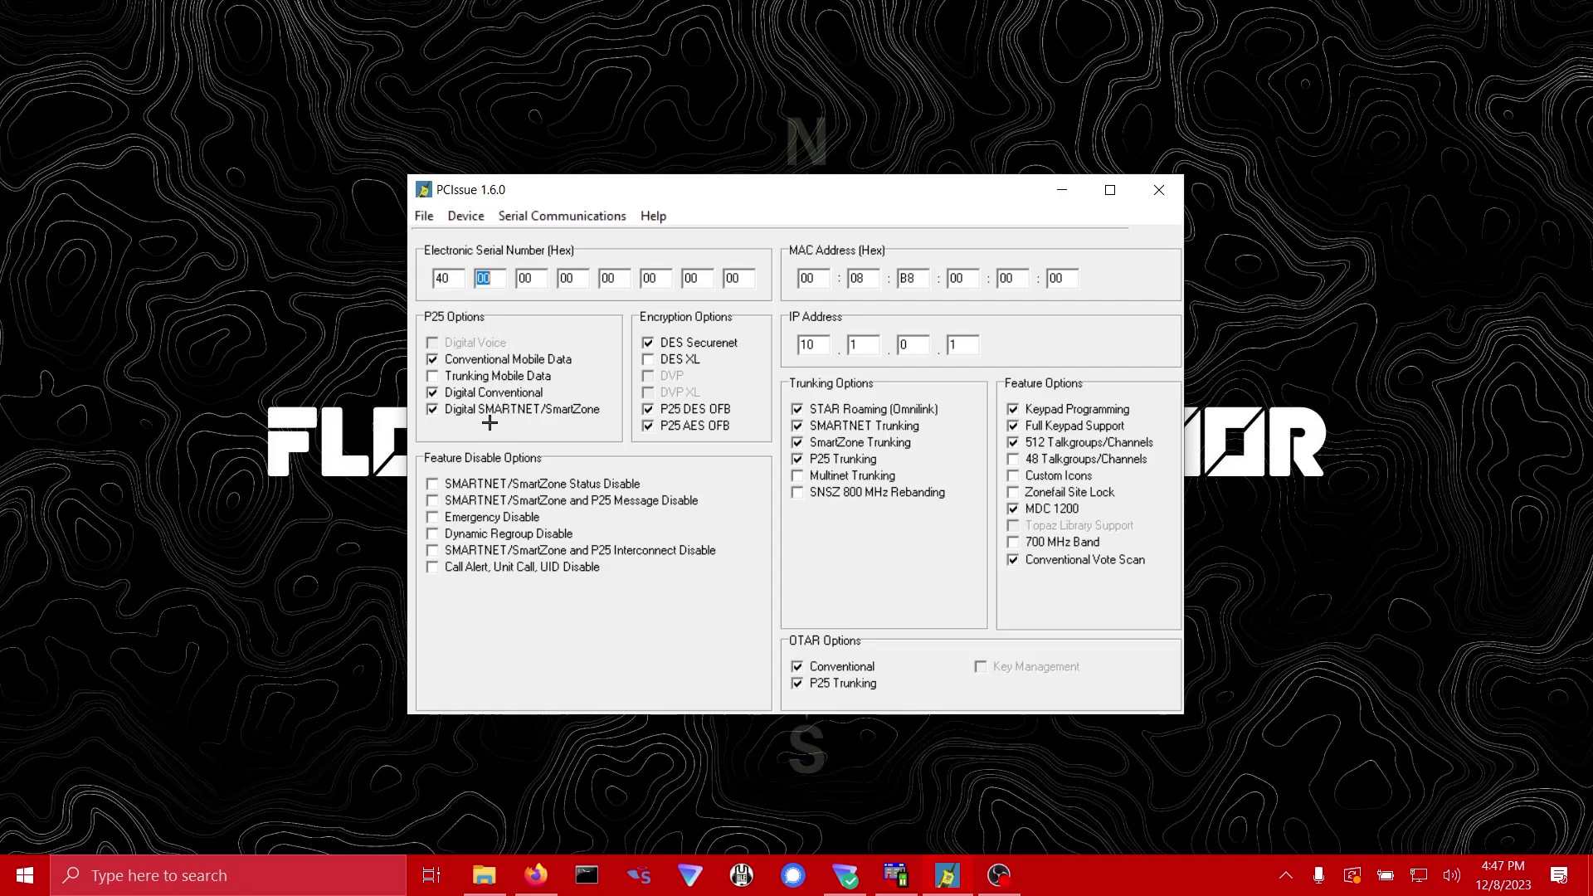
Step: Toggle SNSZ 800 MHz Rebanding on and back off, then bring up Serial Communications
left_click(798, 492)
left_click(799, 478)
left_click(798, 494)
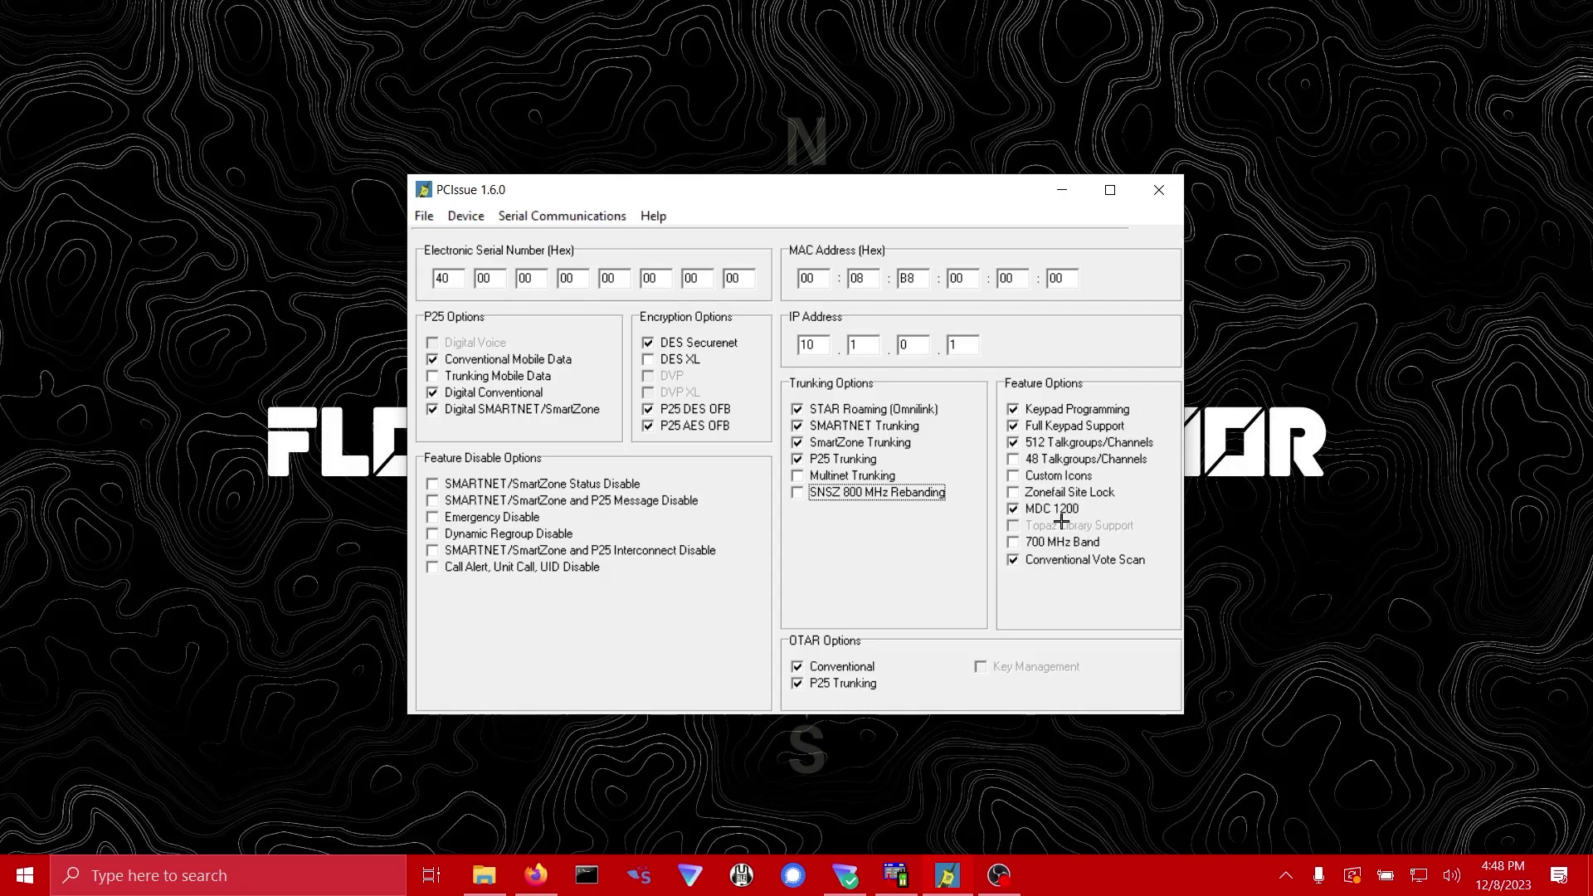
left_click(1010, 513)
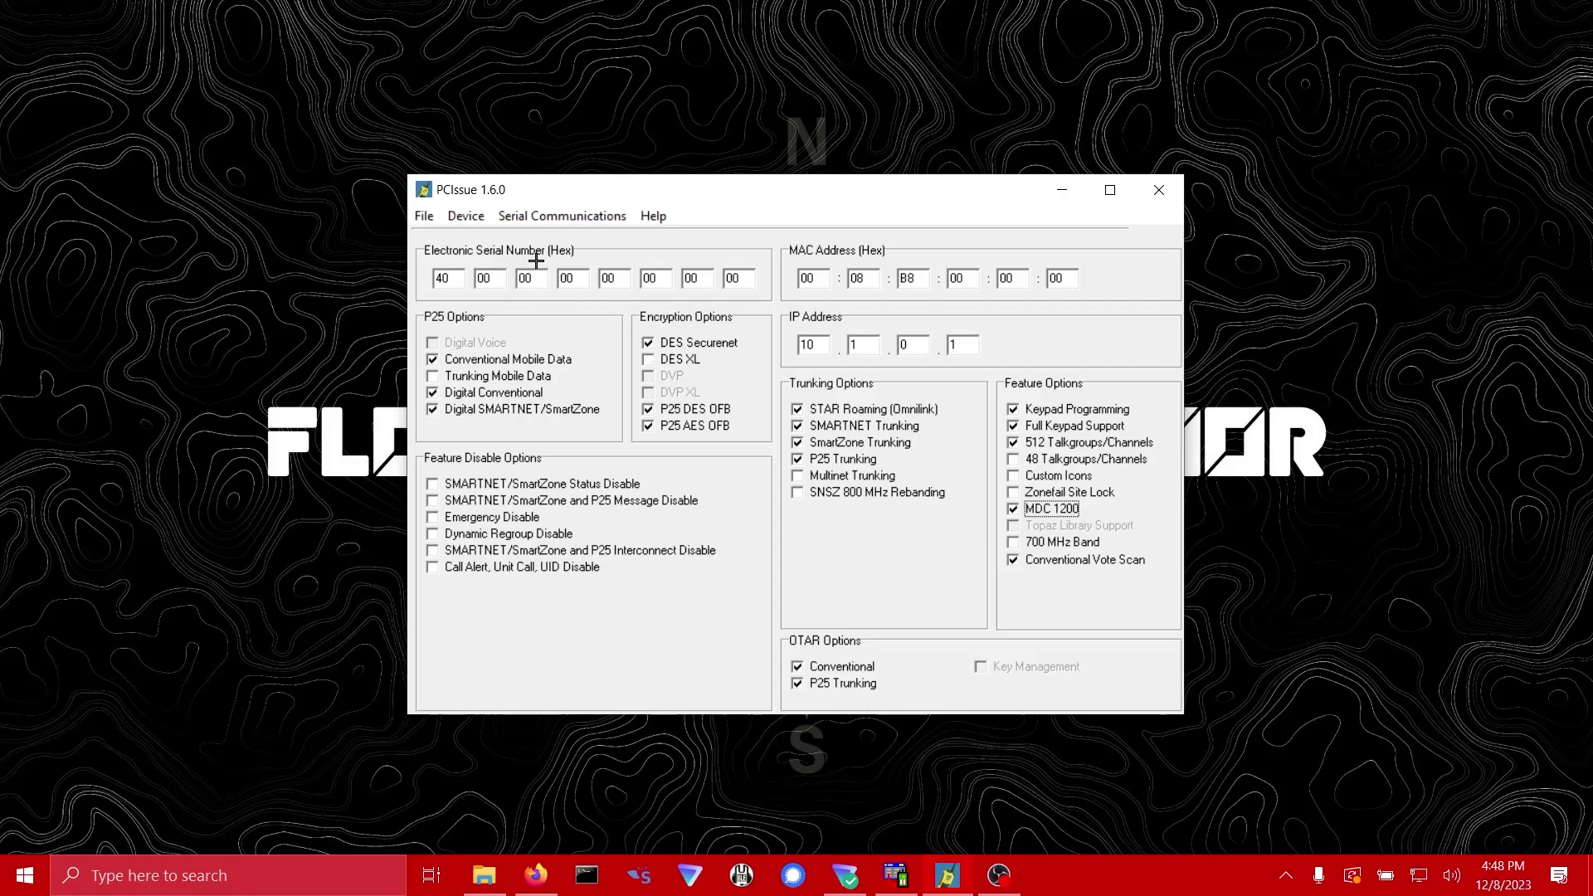
left_click(525, 217)
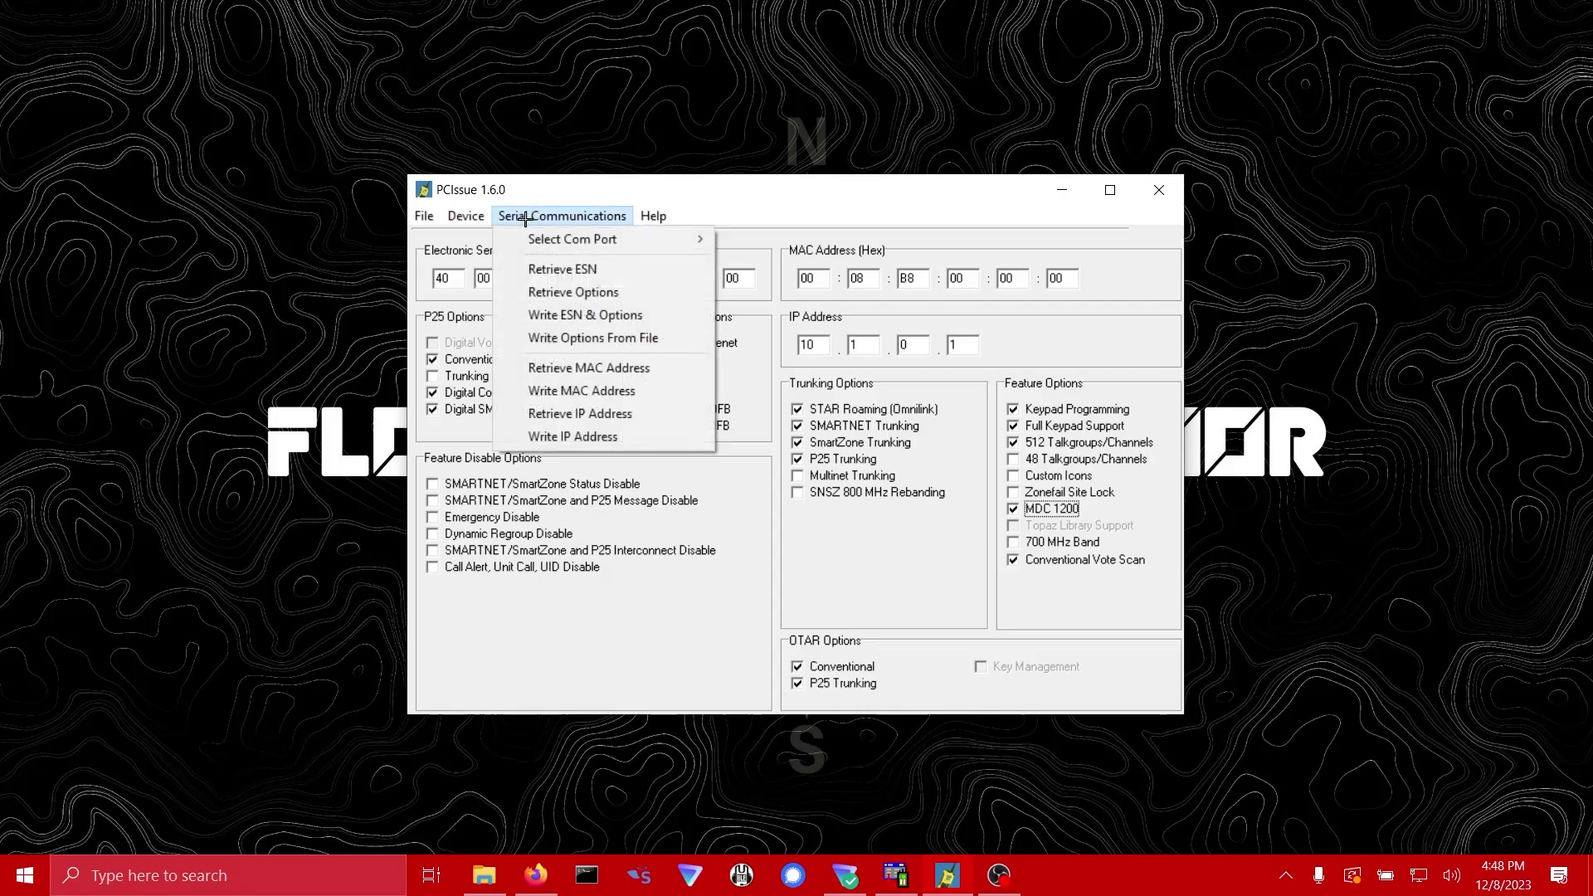
Step: Attempt to retrieve the radio's ESN and check the available COM port choices
left_click(594, 271)
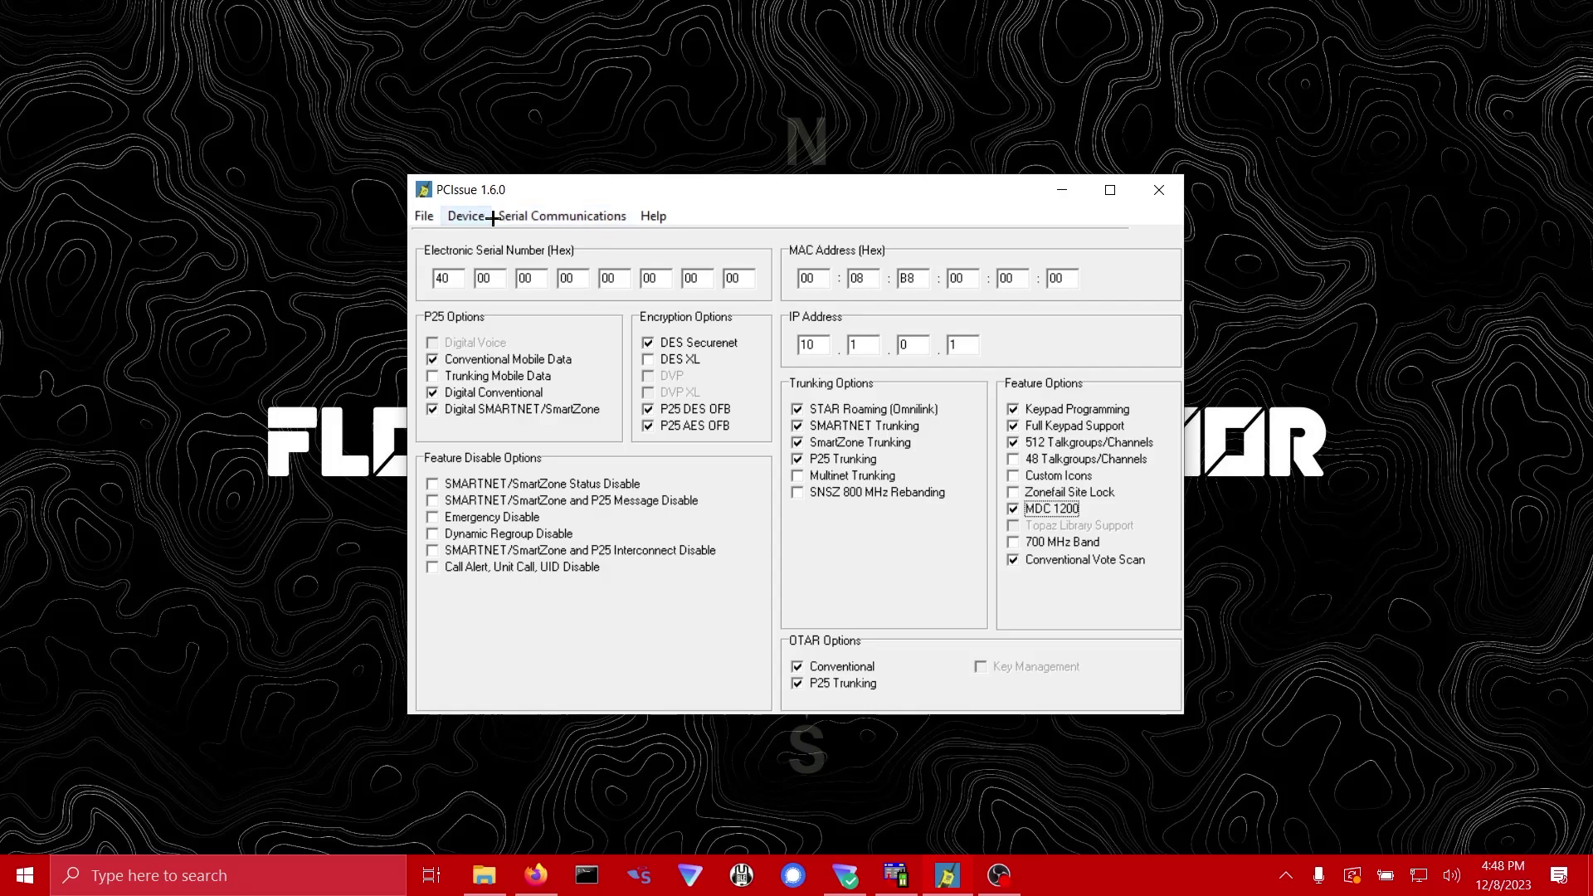
left_click(540, 215)
mouse_move(586, 239)
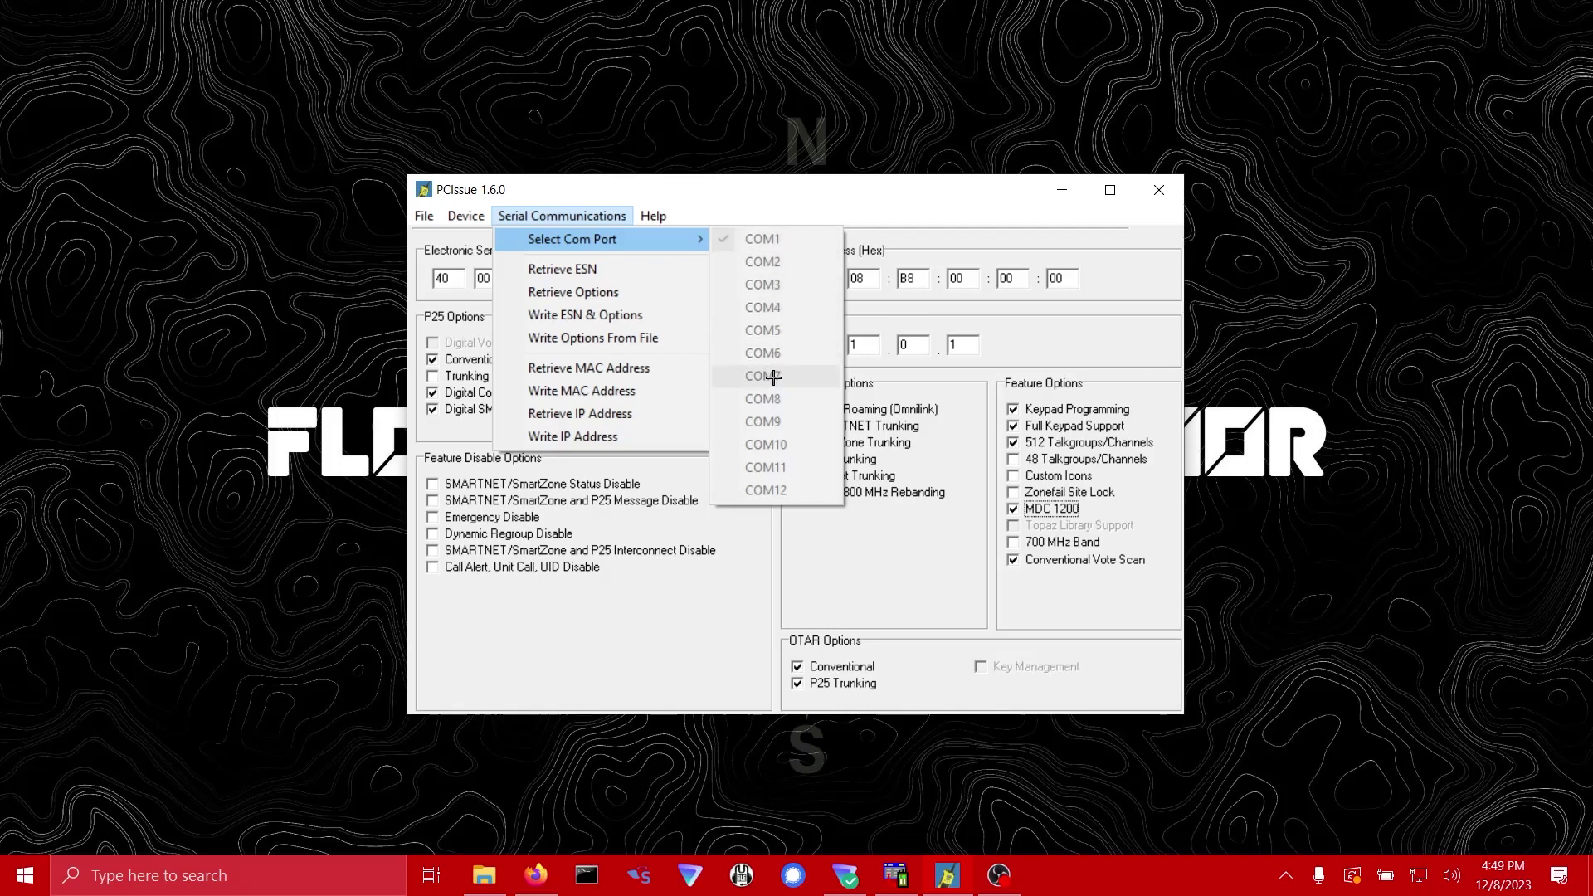
left_click(776, 220)
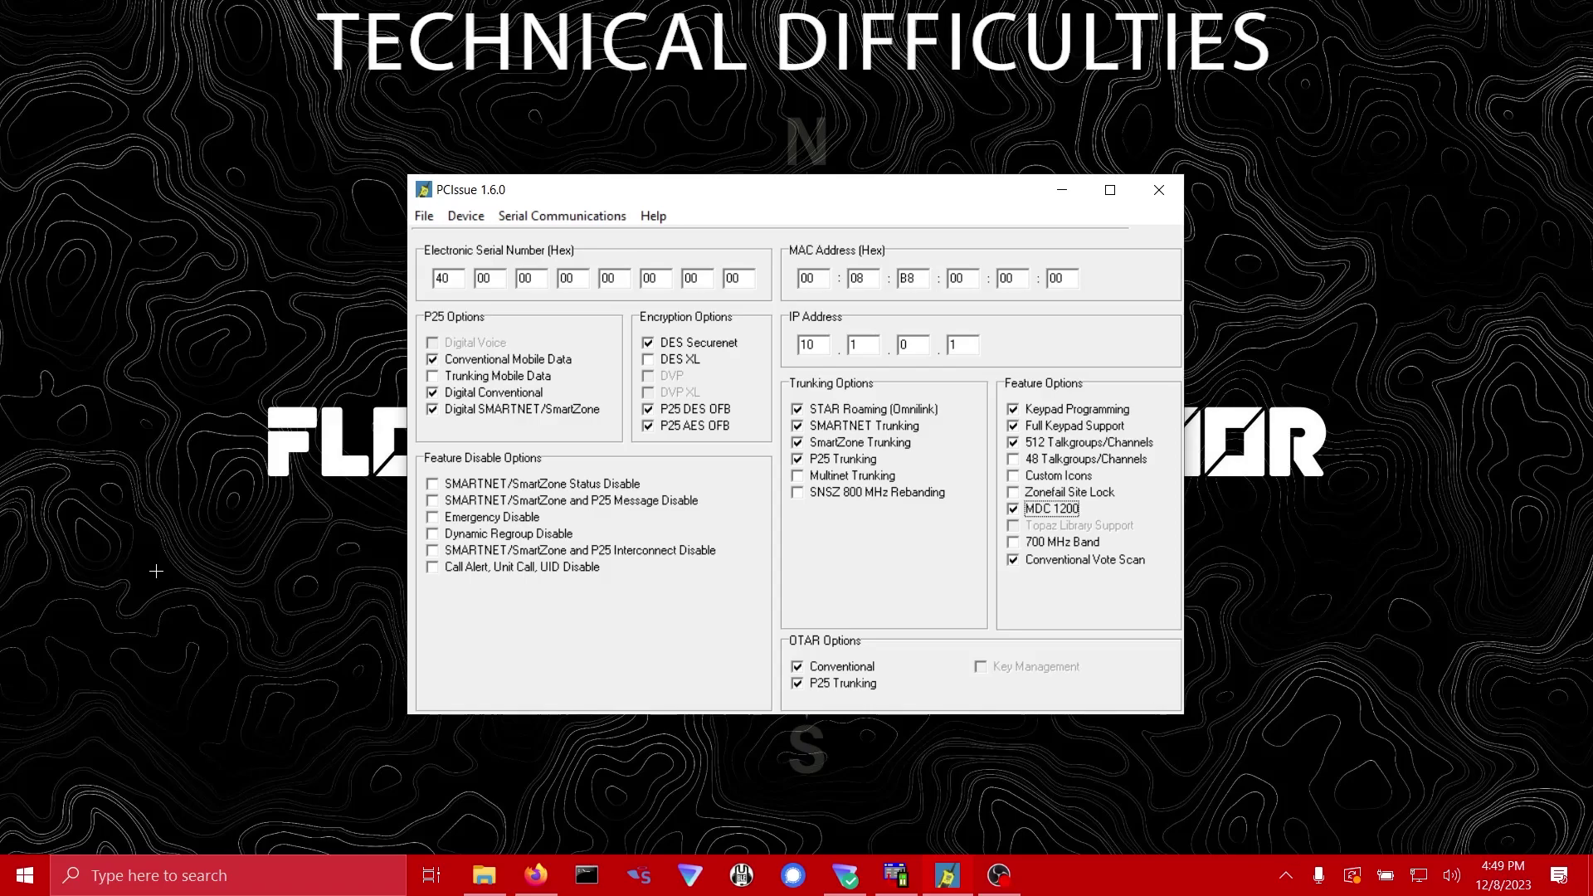
left_click(466, 216)
Step: Search 'dev' for Device Manager and find the USB RPI EFJ 5100 cable on COM3
left_click(382, 876)
type("dev")
key("Return")
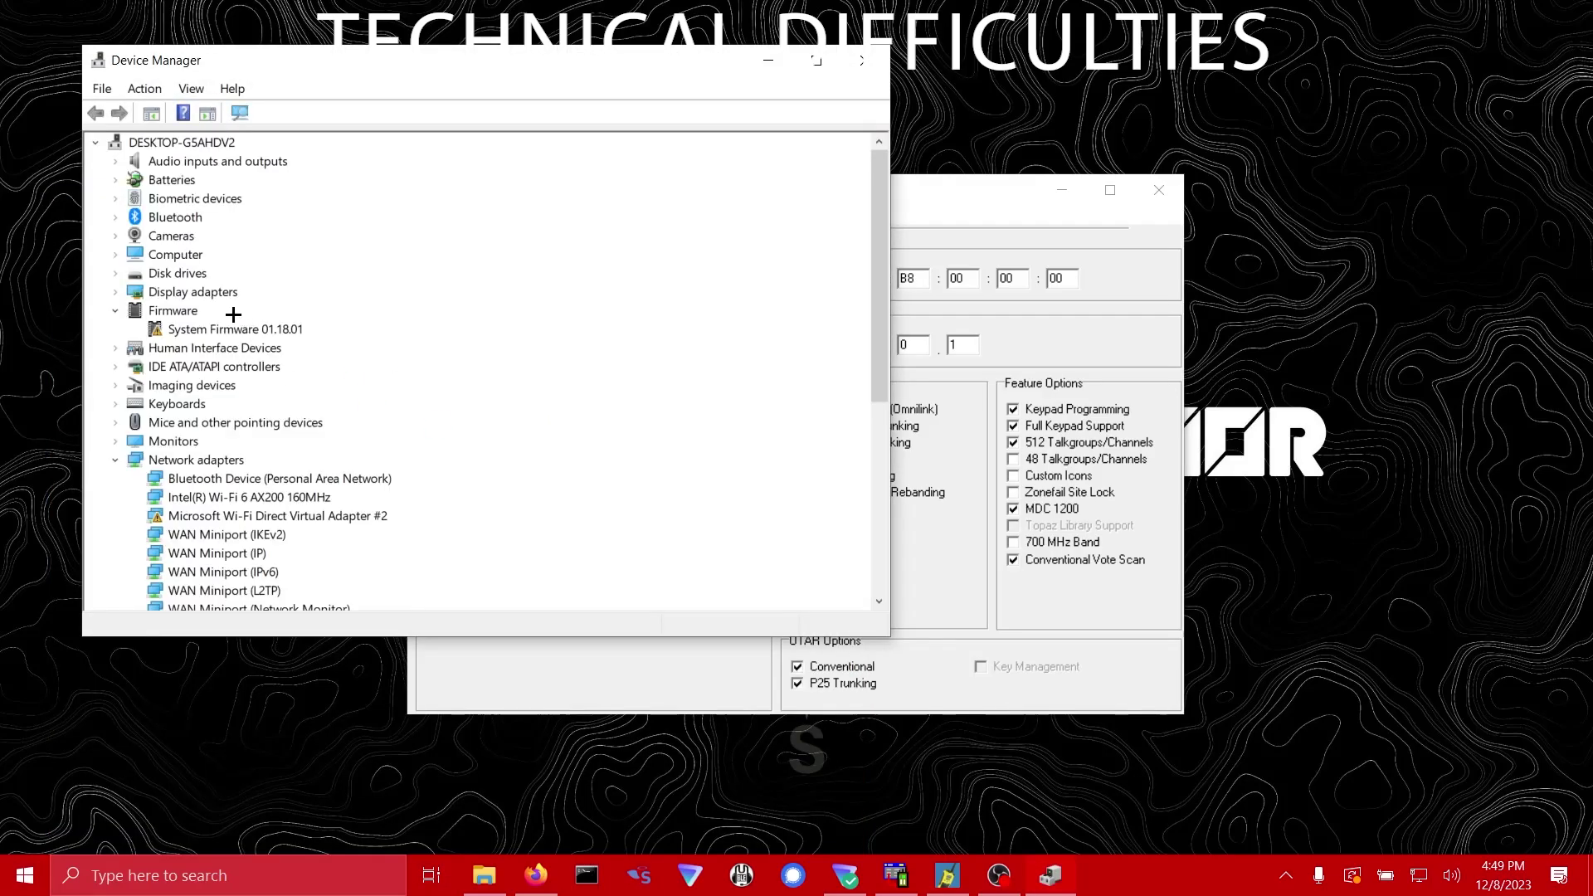
scroll(308, 508, "down", 2)
scroll(307, 509, "down", 1)
double_click(199, 534)
left_click(249, 551)
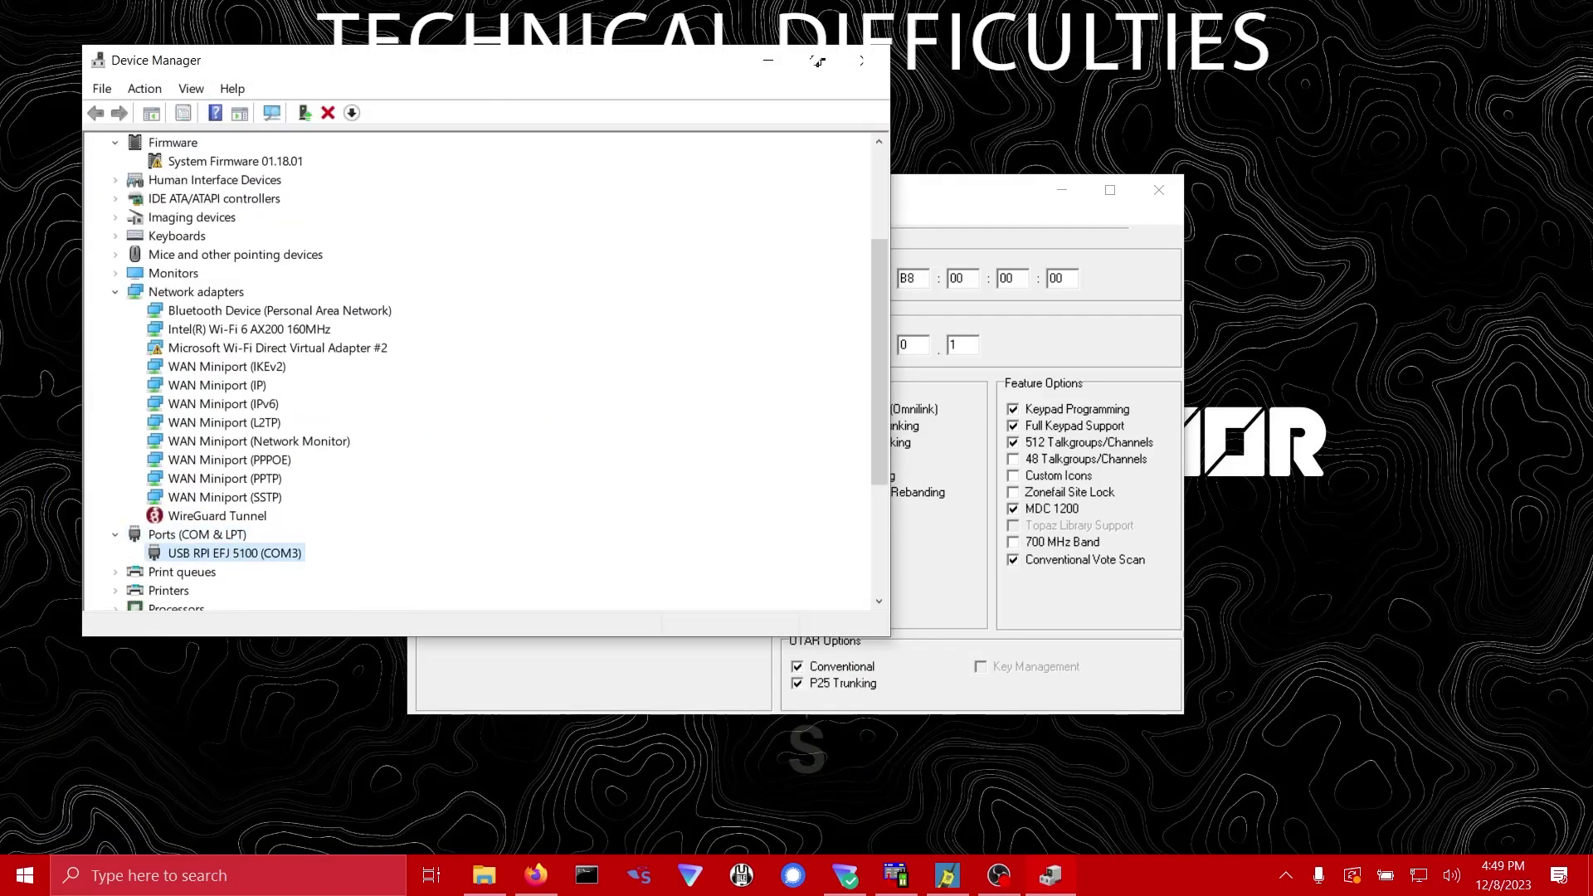
Step: Back in PCIssue, select COM3 as the radio's serial port
left_click(768, 59)
left_click(562, 215)
mouse_move(663, 239)
left_click(753, 287)
Step: Close PCIssue and relaunch it with a blank radio options form
left_click(1159, 190)
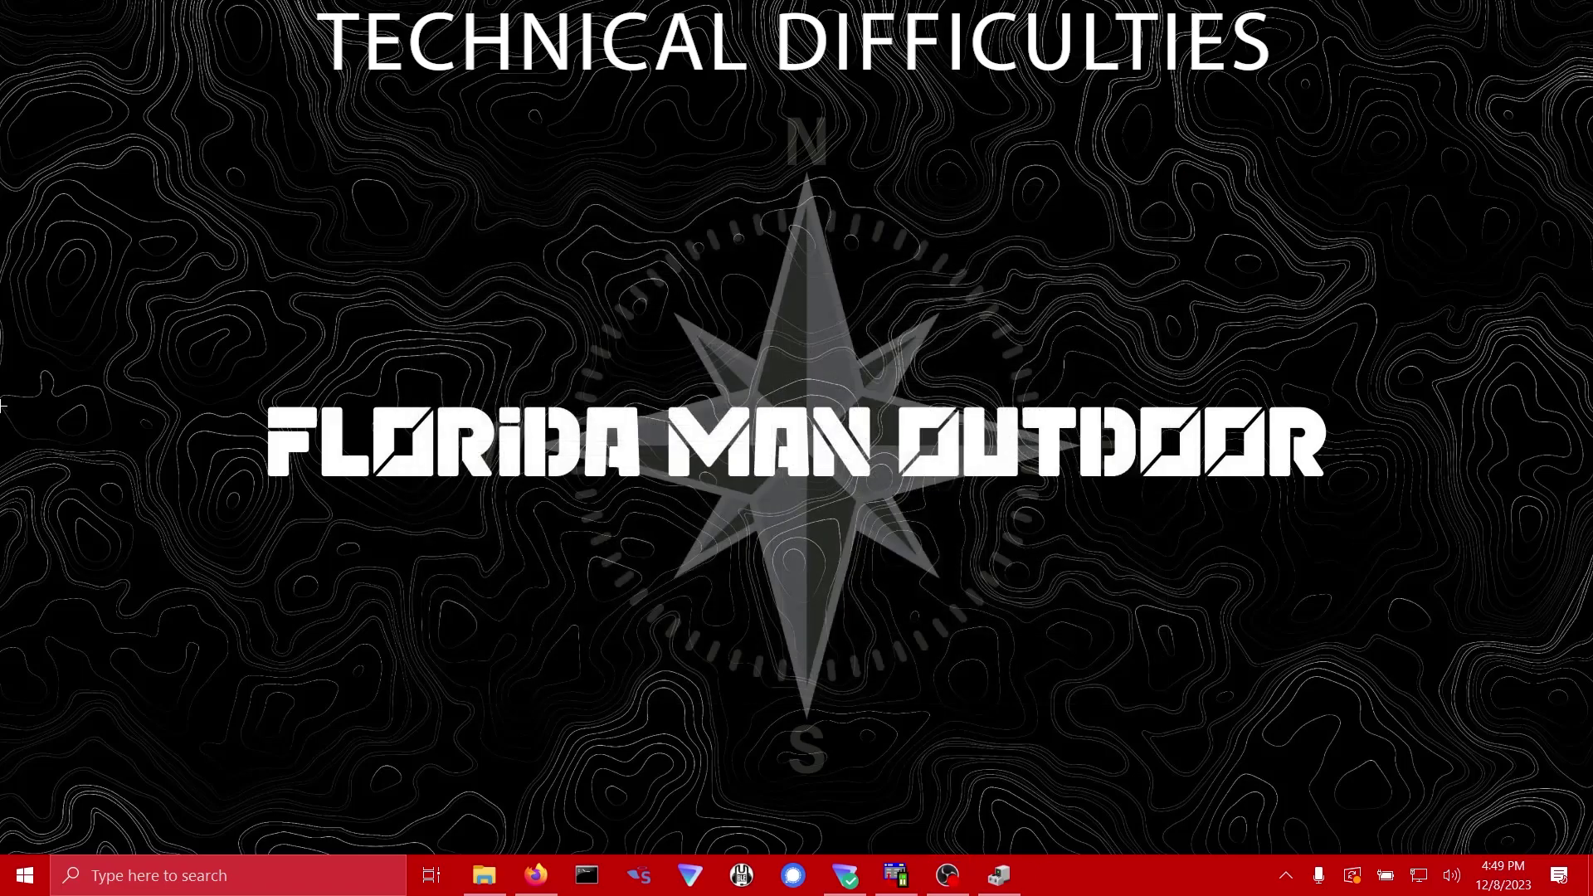
left_click(969, 867)
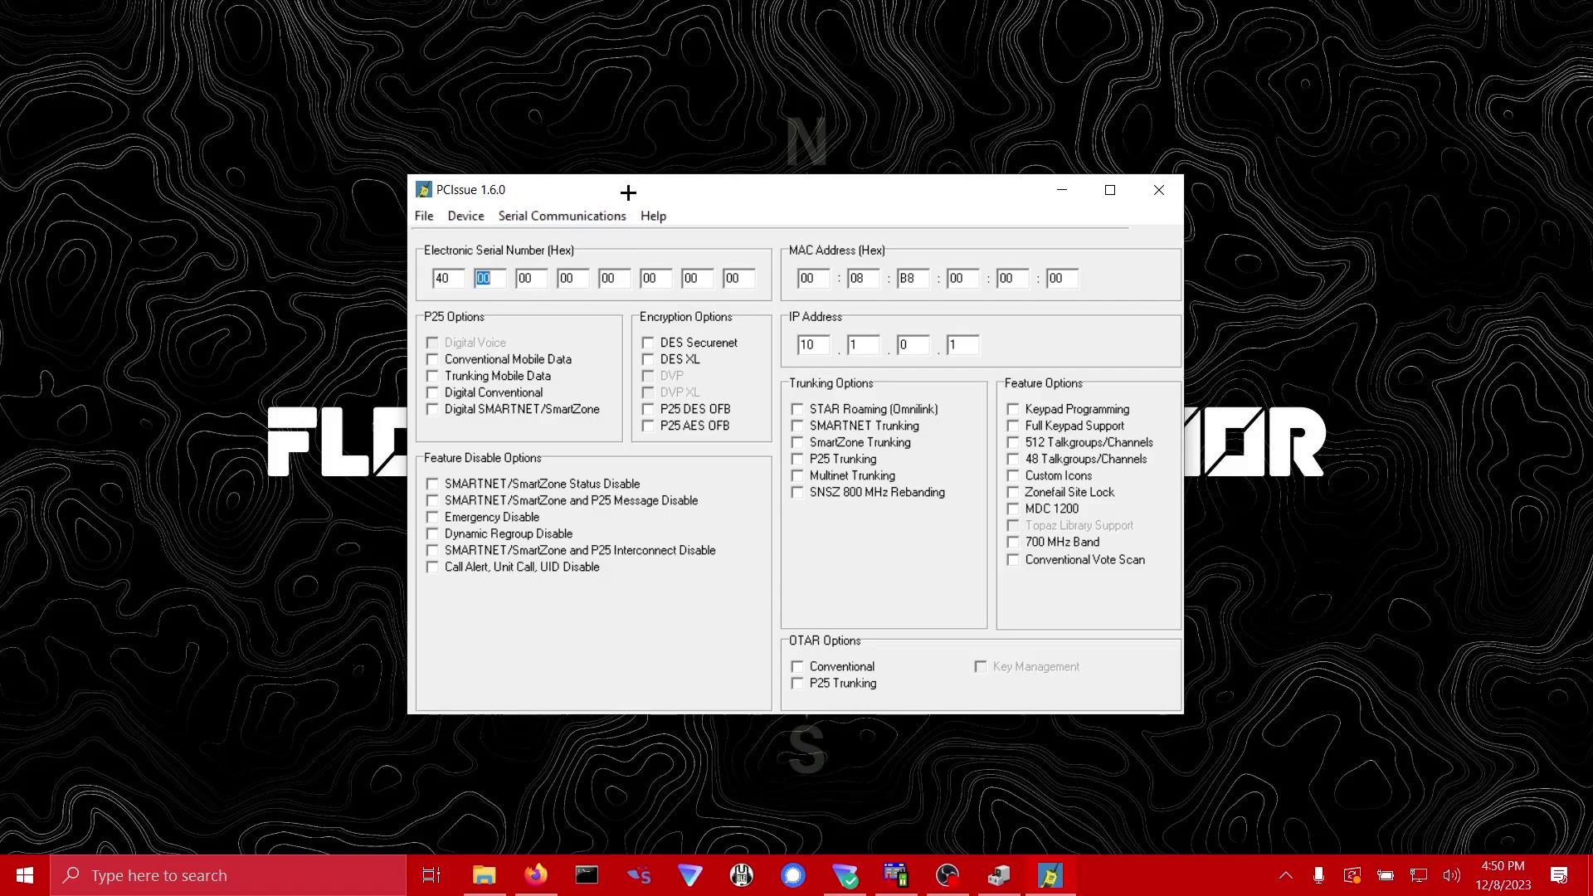
Step: Keep 5100 i/x Portable as the device and select the radio's COM port
left_click(464, 217)
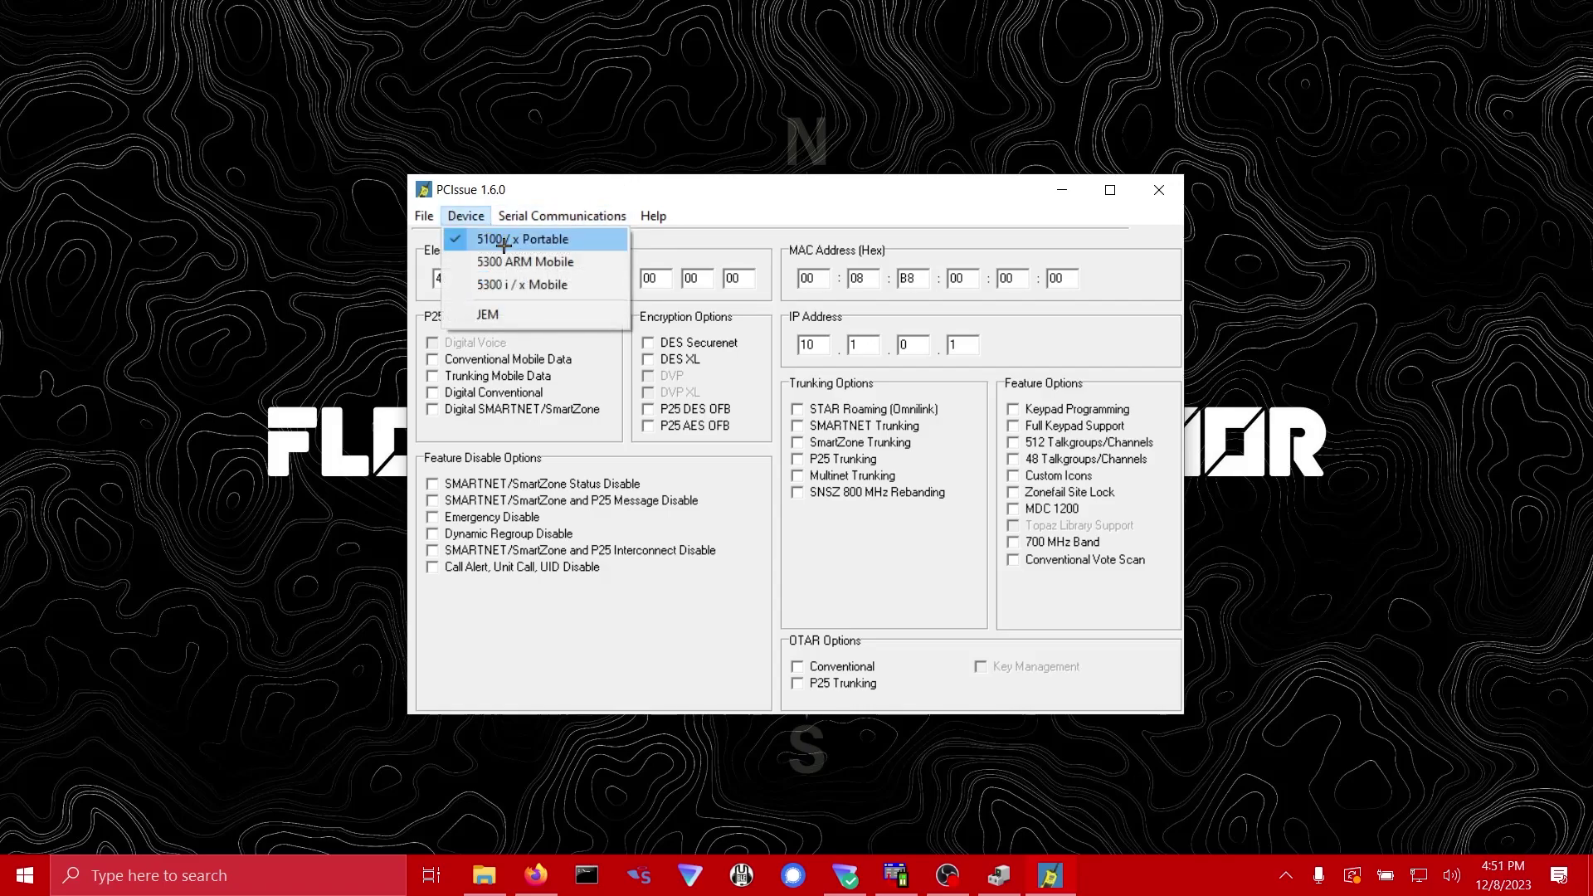
left_click(499, 239)
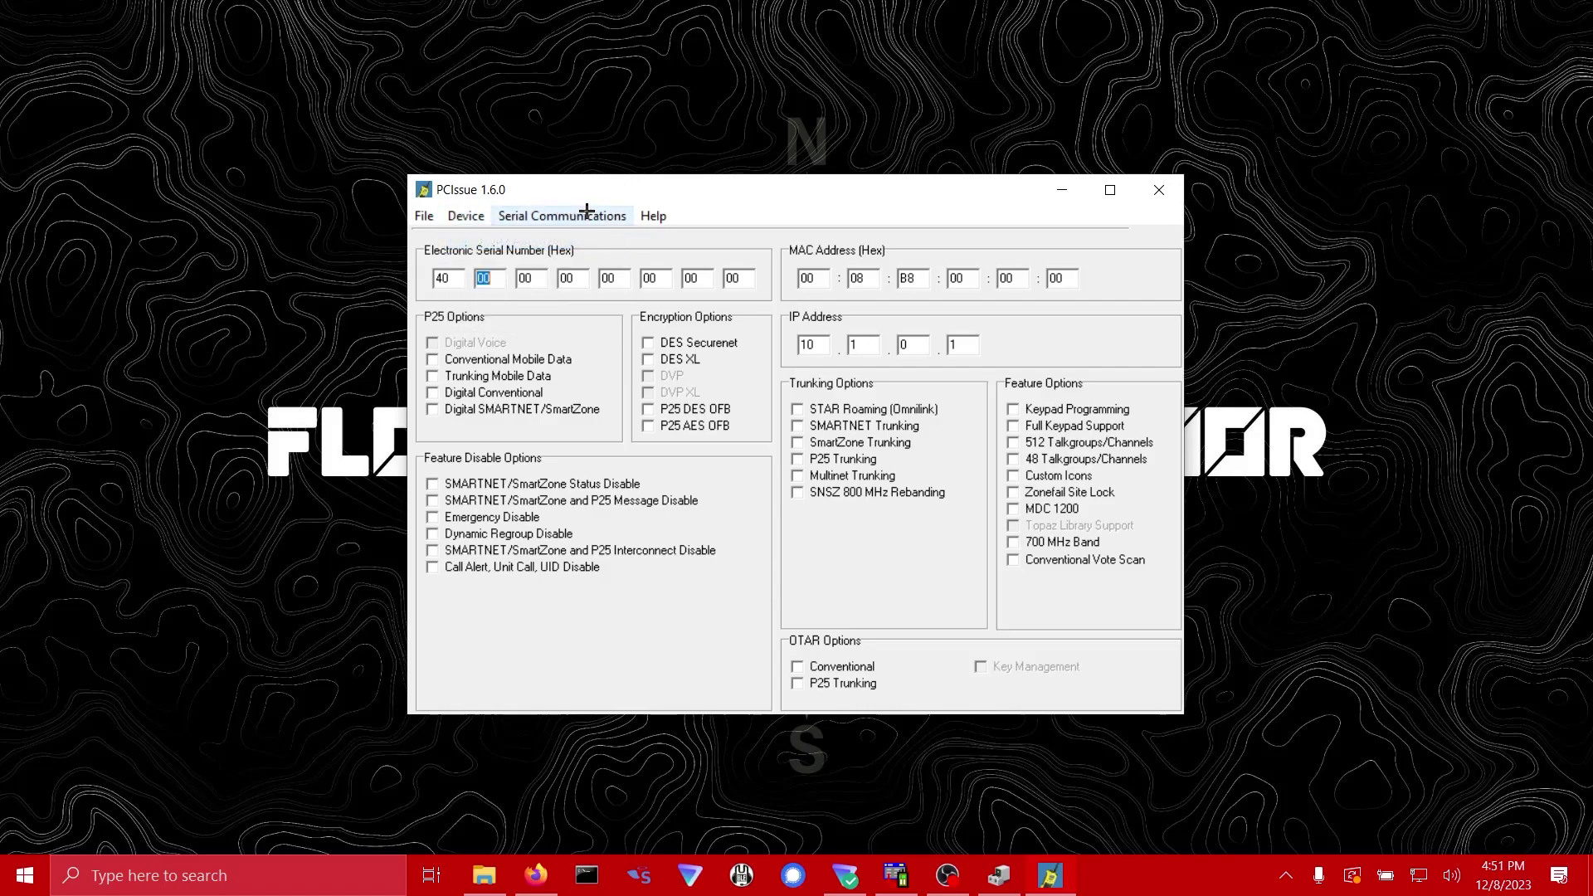
left_click(561, 216)
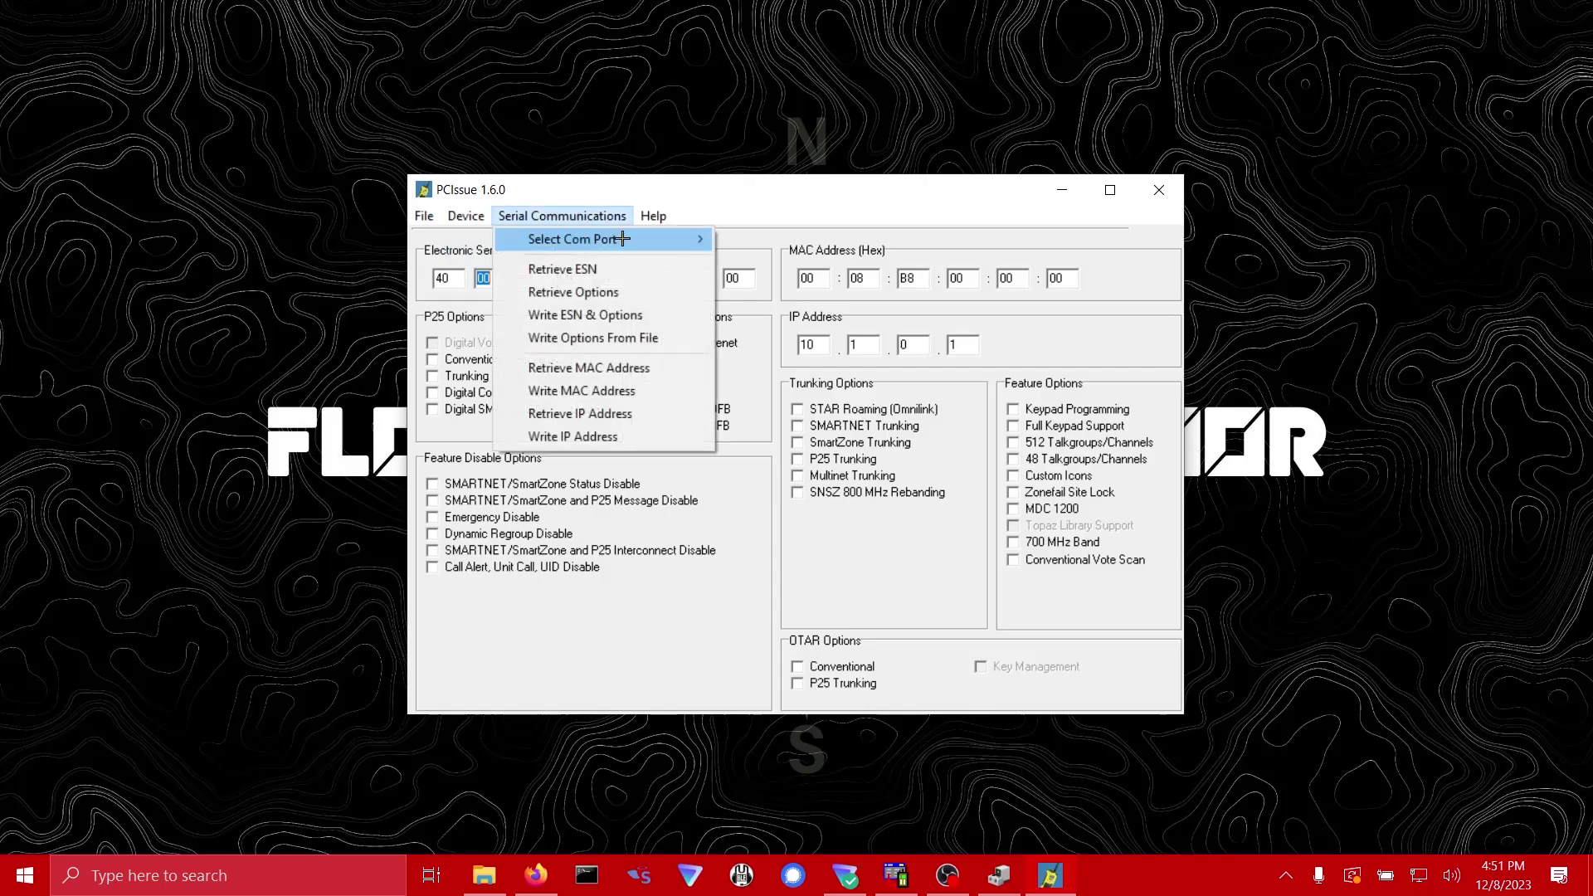
mouse_move(622, 239)
left_click(778, 280)
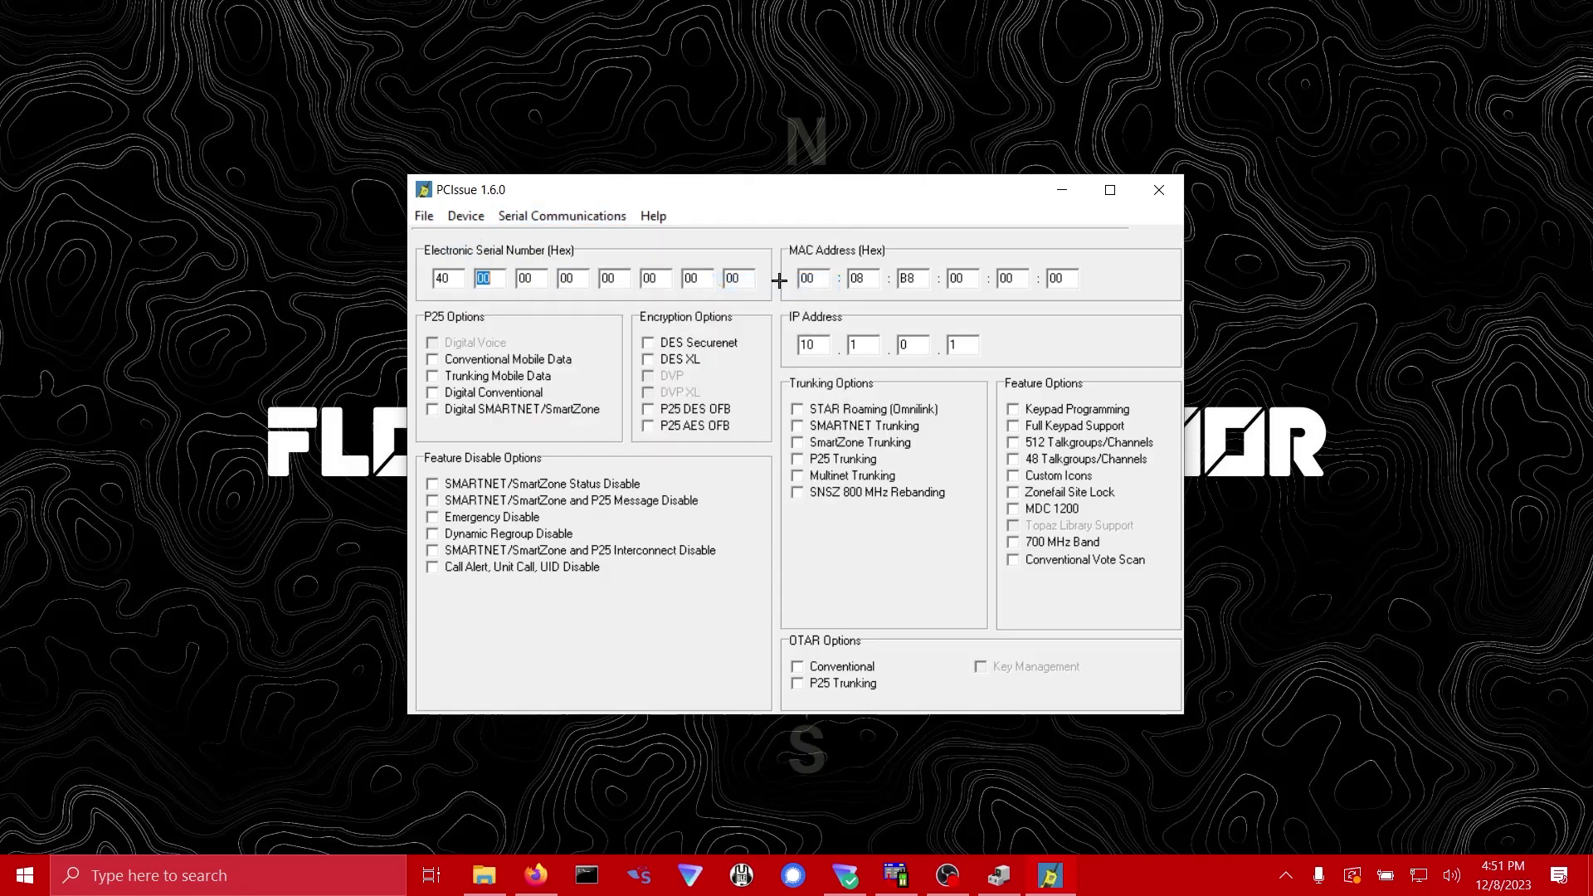
Step: Retrieve the radio's electronic serial number into all eight ESN fields
left_click(610, 212)
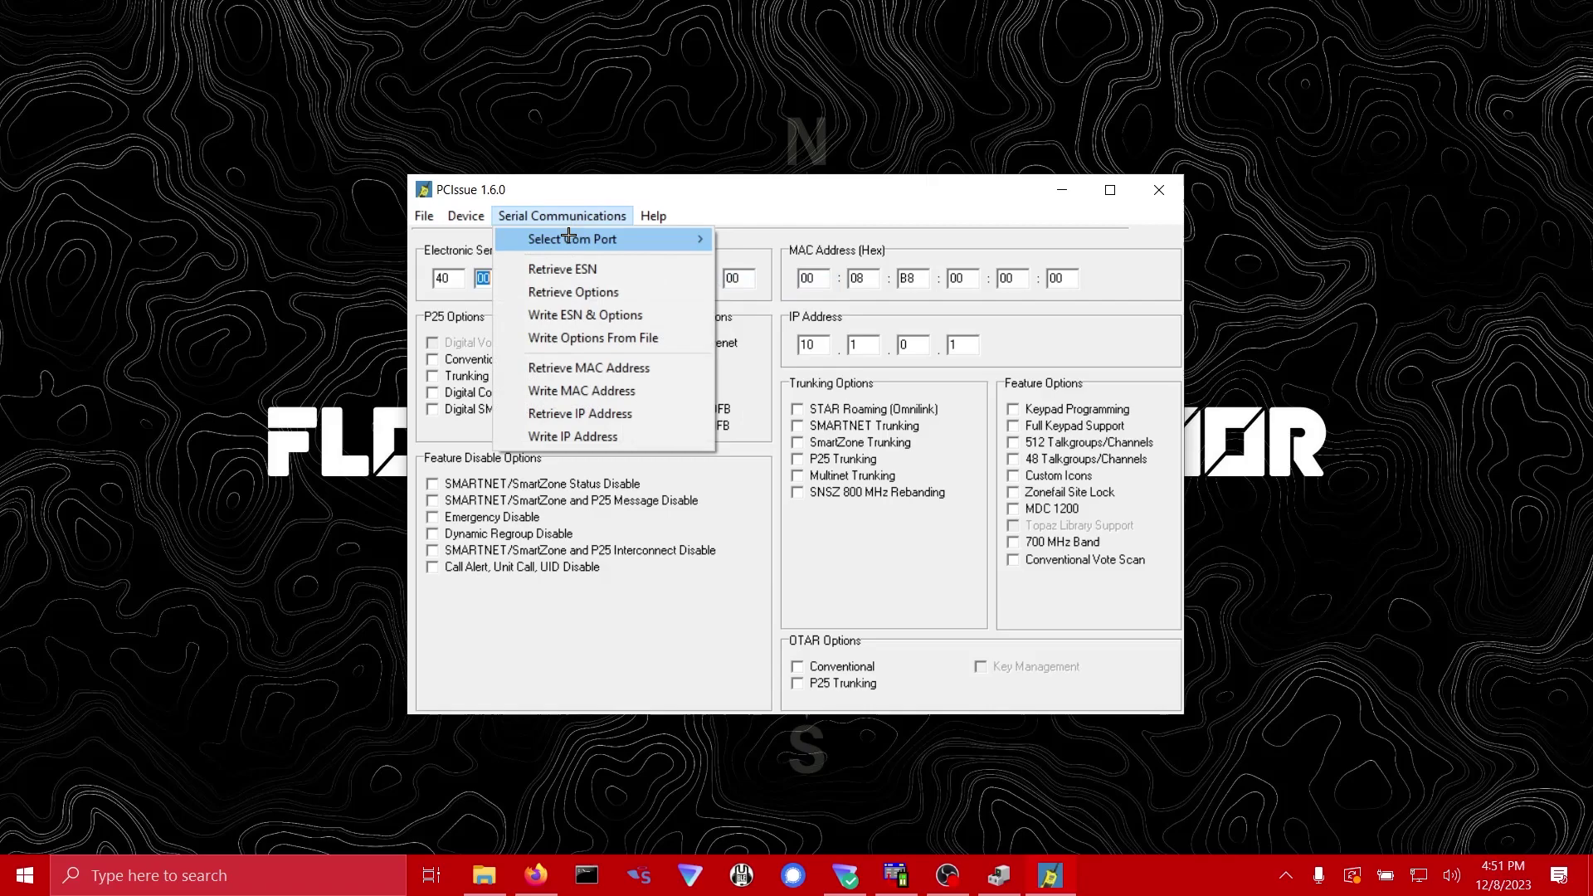
left_click(583, 276)
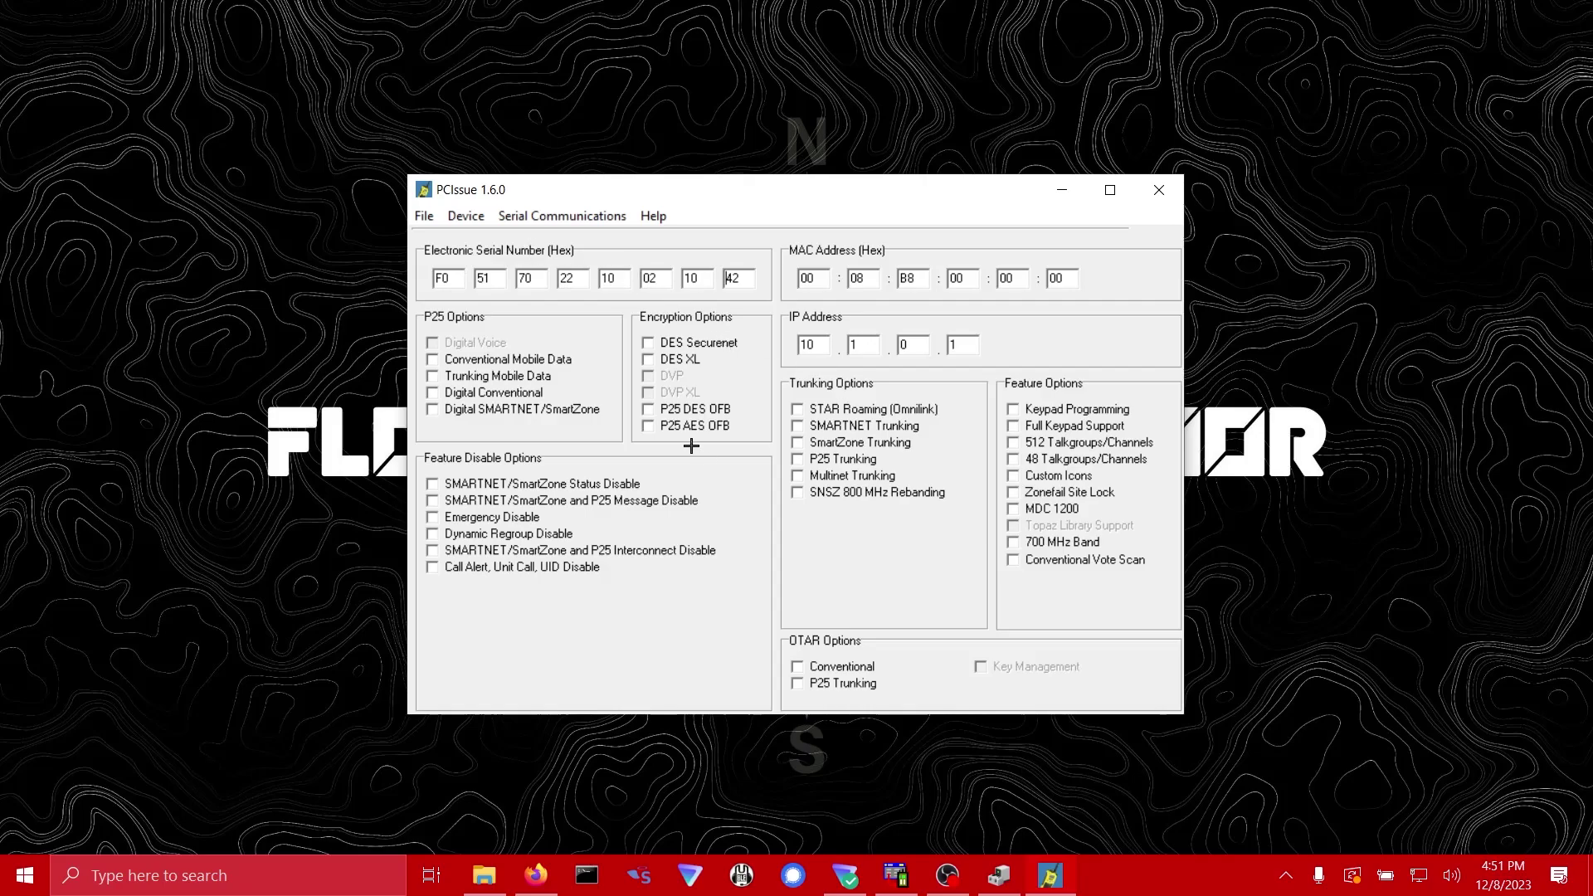
left_click(424, 215)
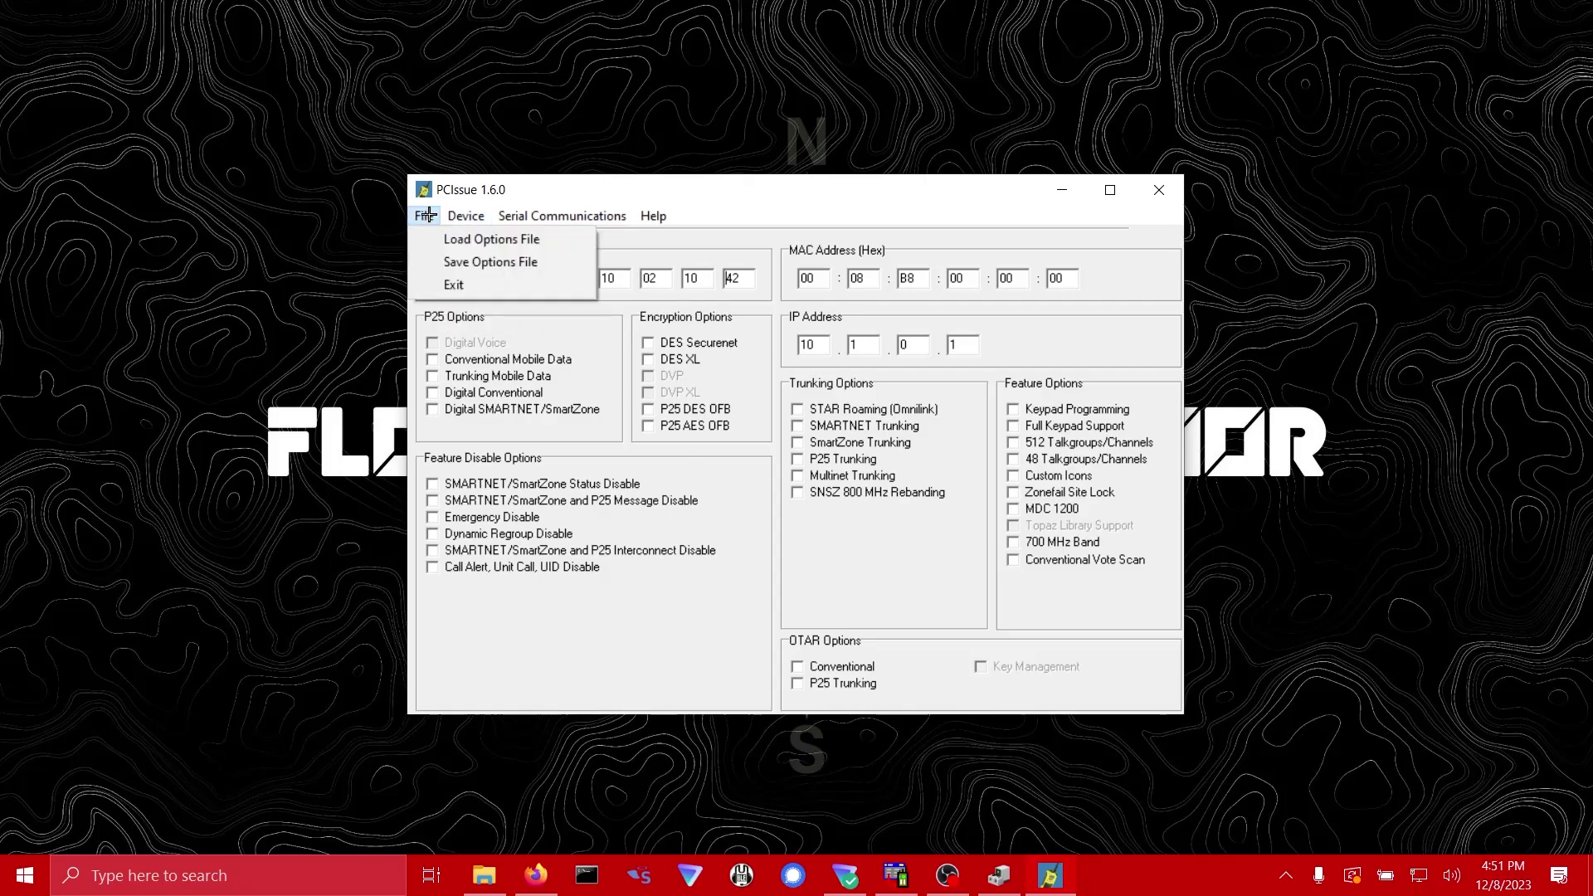
Step: Load the saved .opt options file and retrieve the connected radio's ESN
left_click(464, 246)
double_click(668, 337)
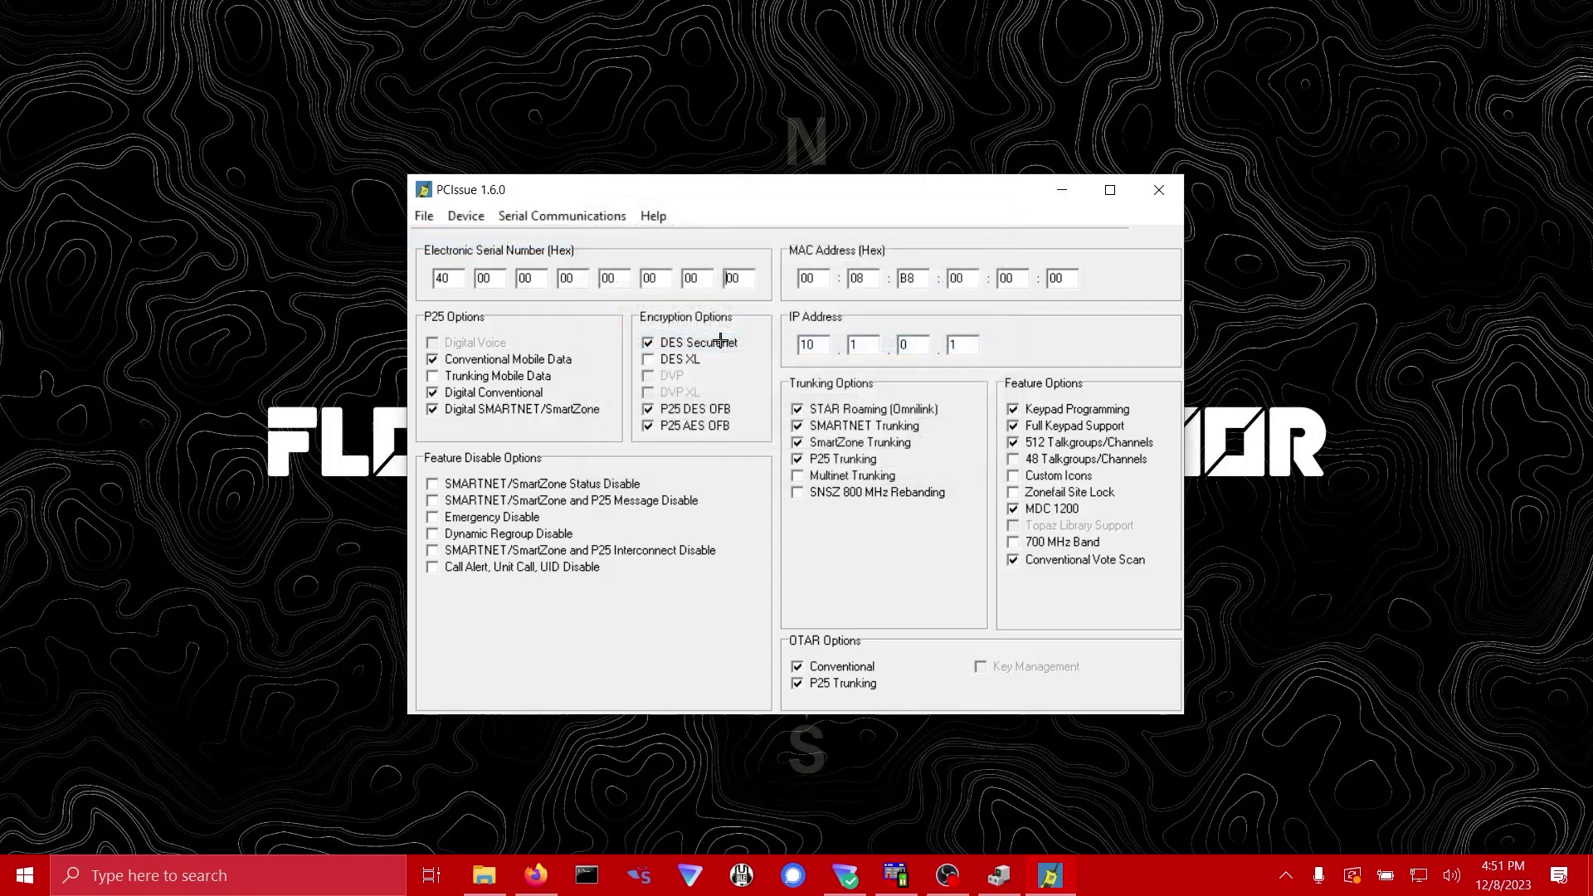
left_click(515, 215)
left_click(589, 264)
Step: Write the ESN and options to the radio, then minimise PCIssue
left_click(538, 215)
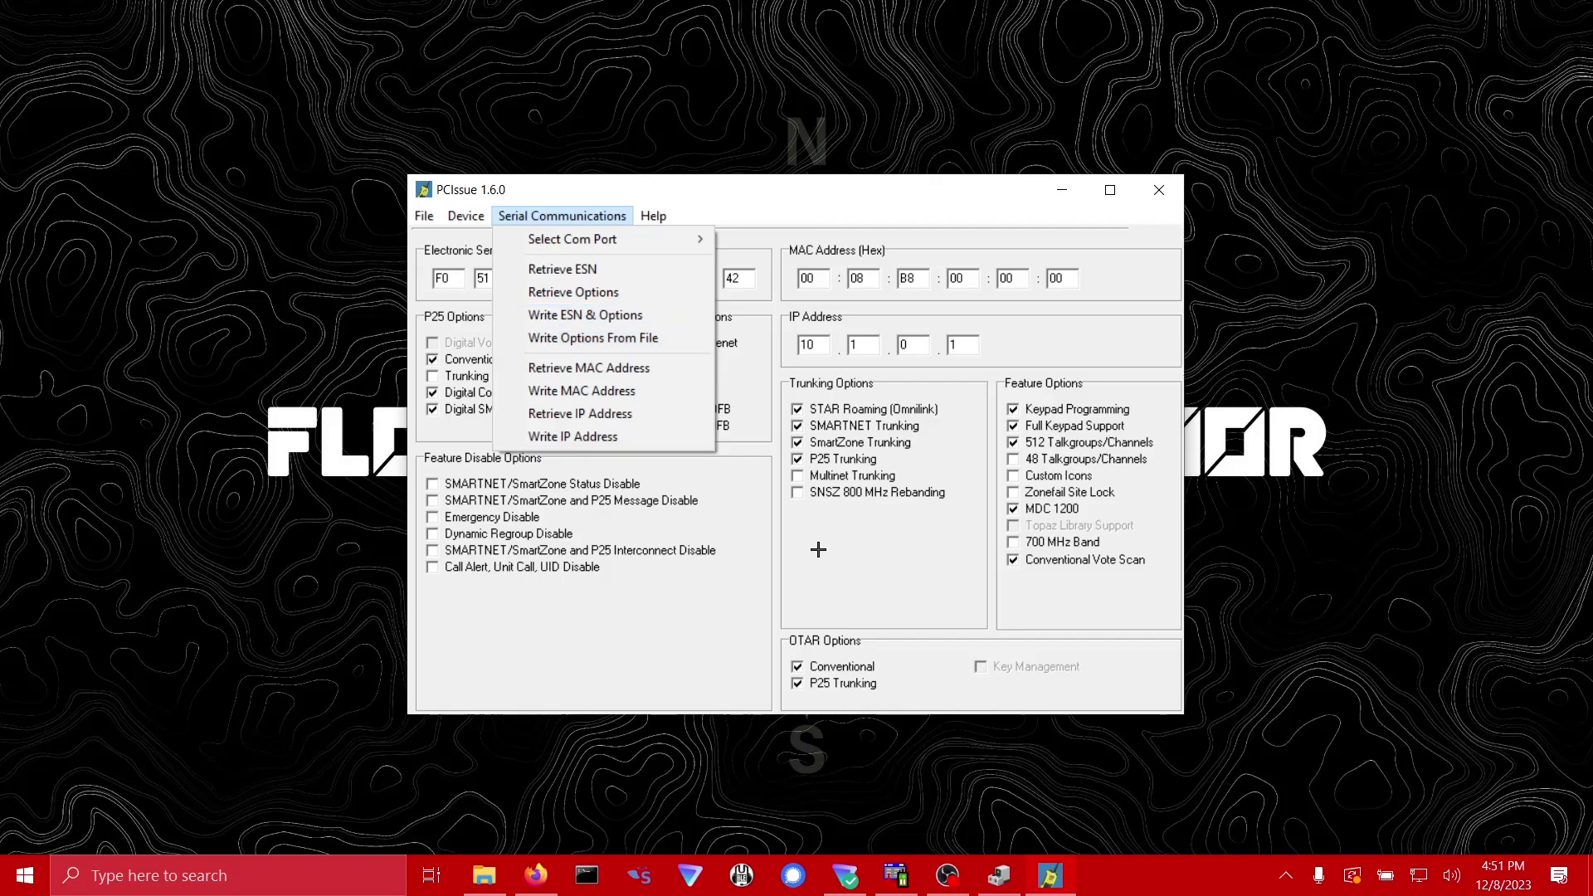
left_click(1067, 193)
left_click(1066, 193)
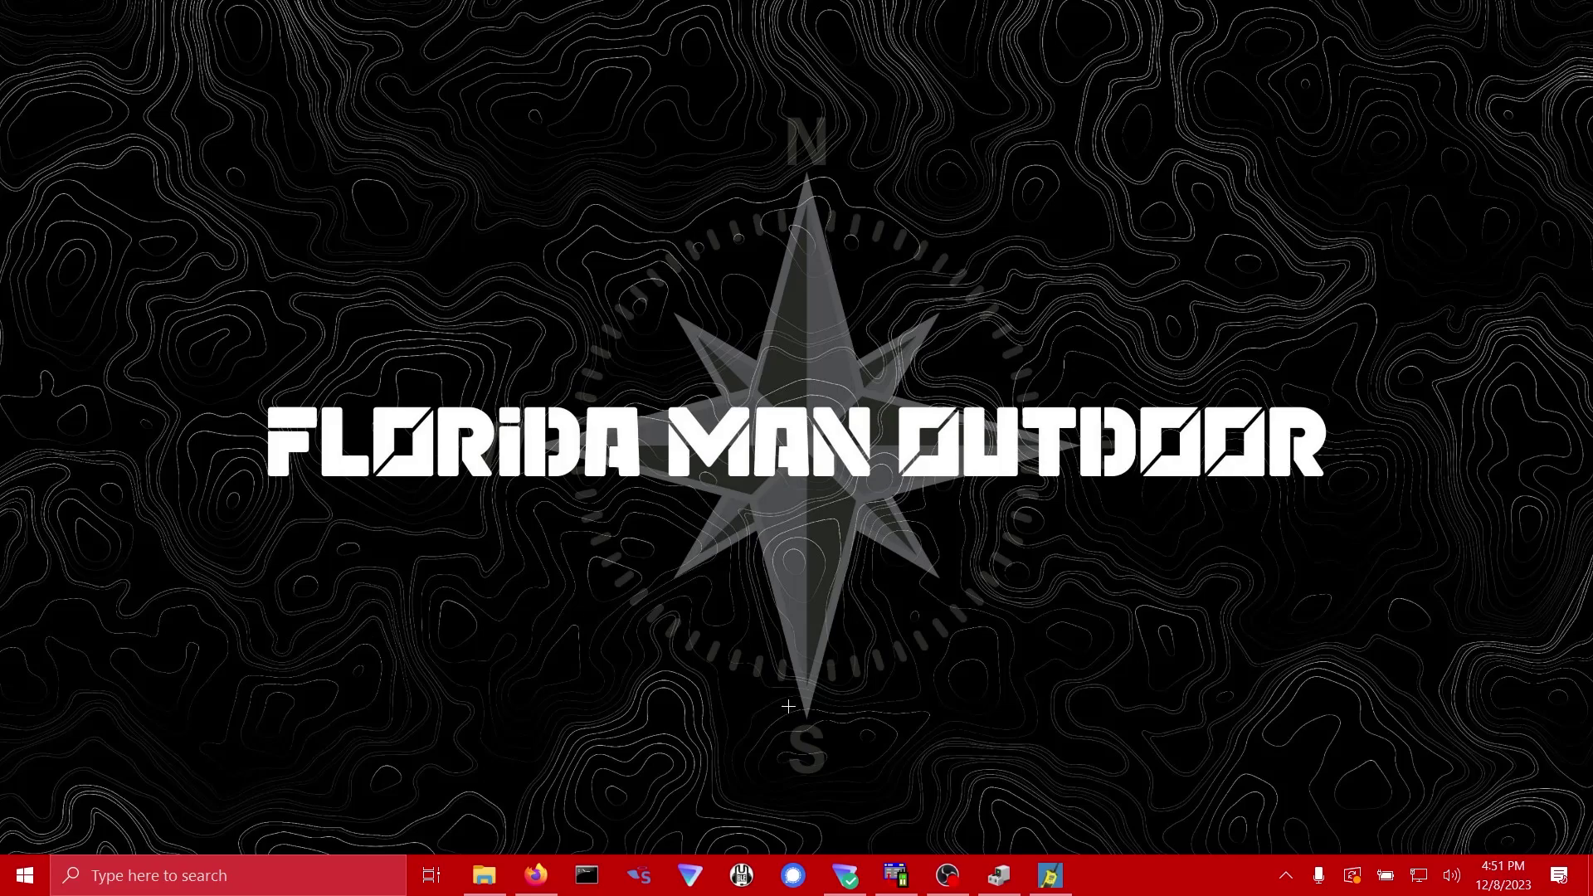
Step: Restore PCConfigure and read the radio's options, showing DES Securenet, P25 DES OFB and AES OFB
left_click(896, 875)
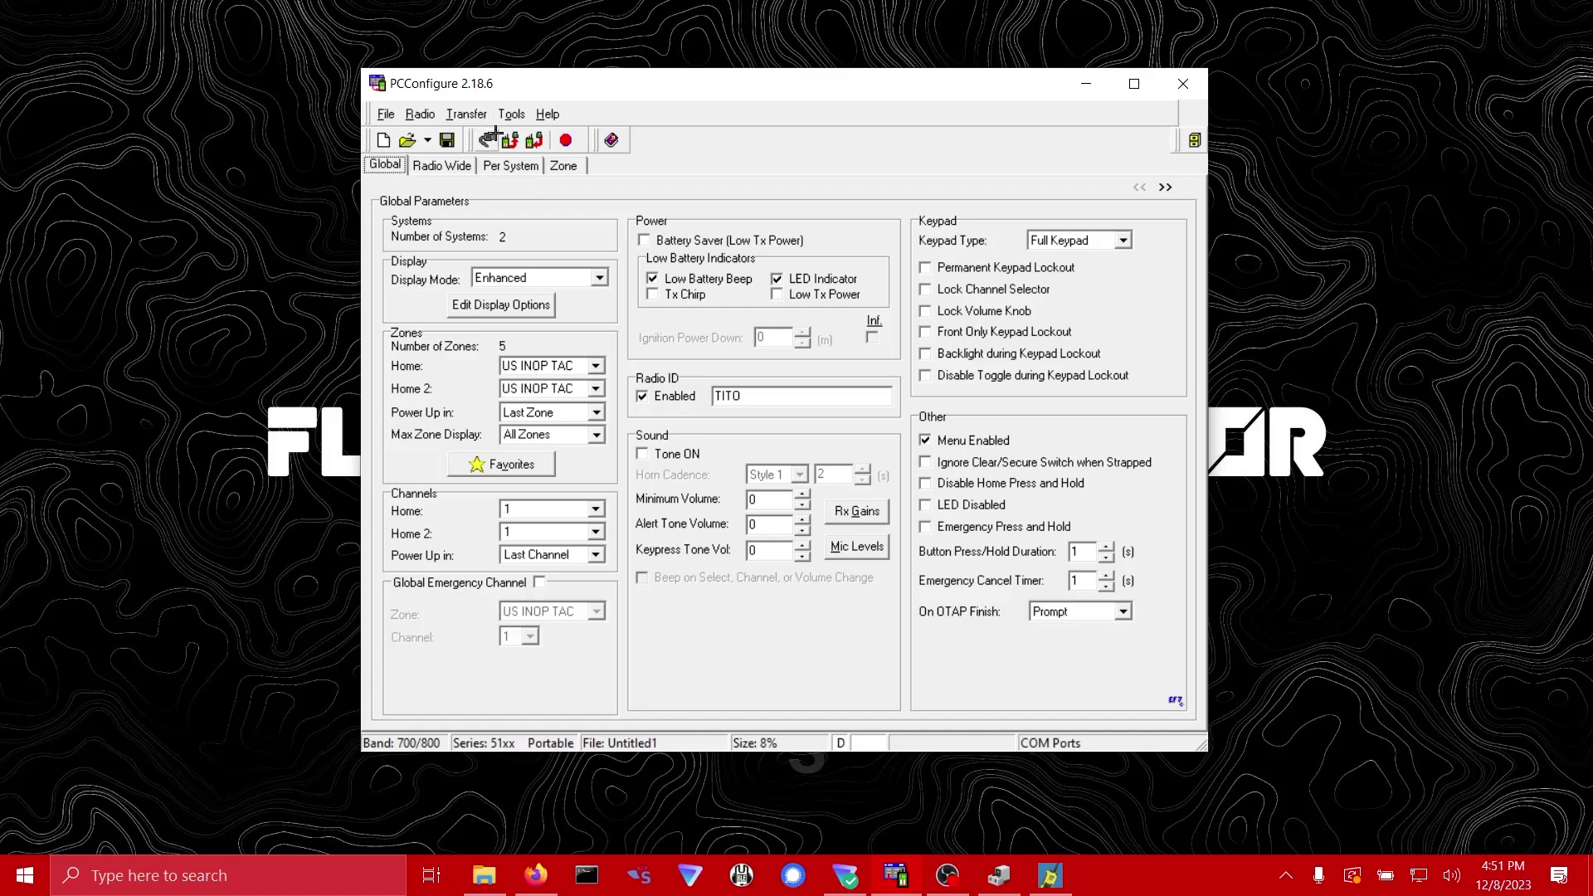
left_click(466, 113)
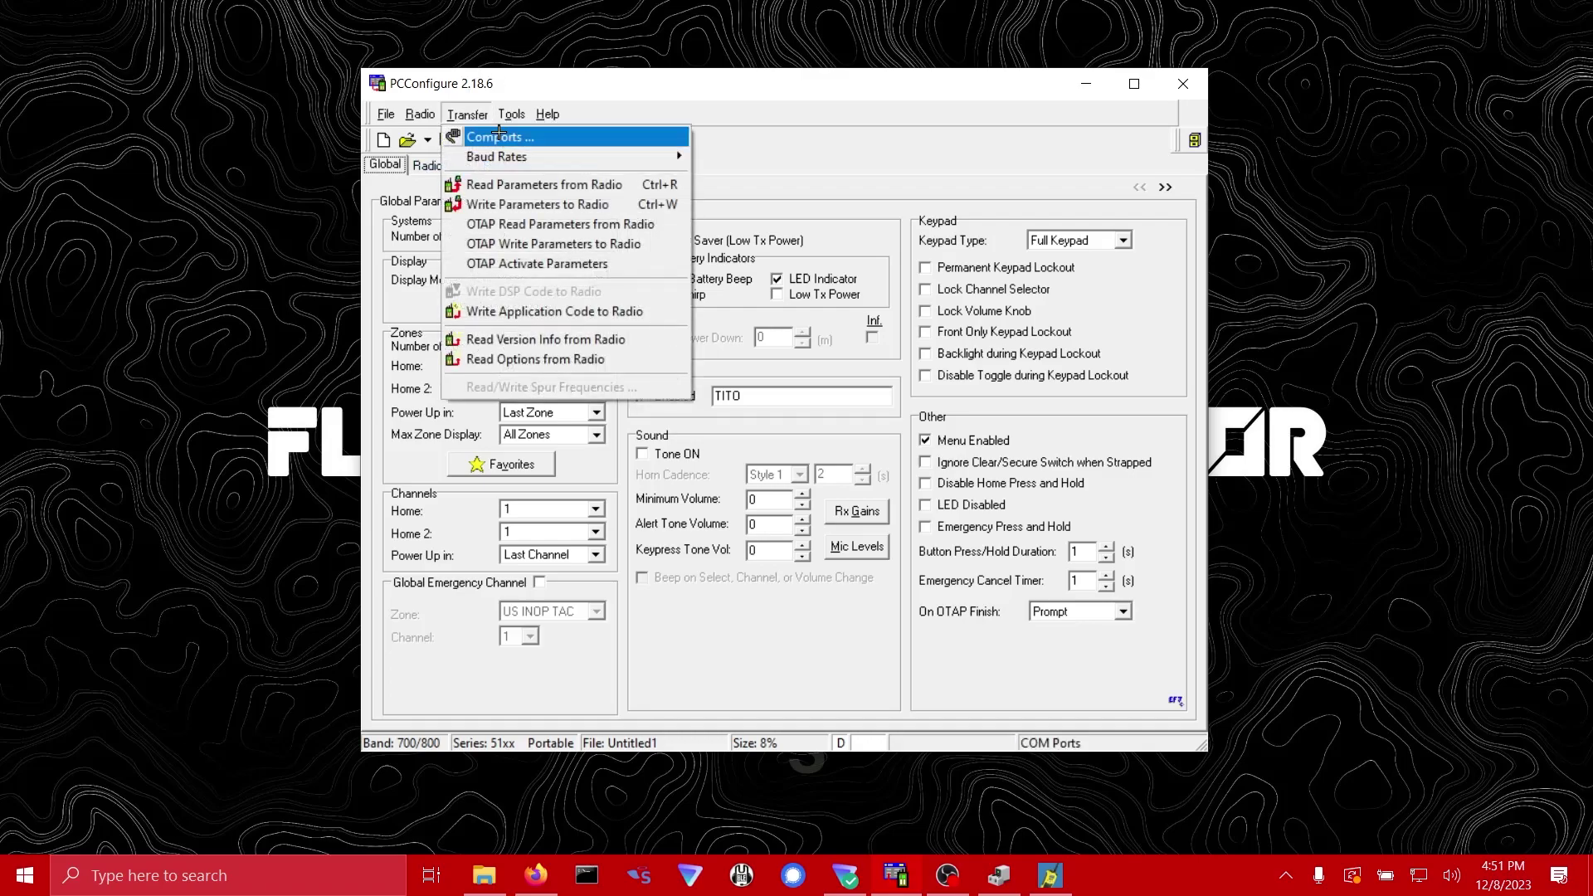
left_click(572, 360)
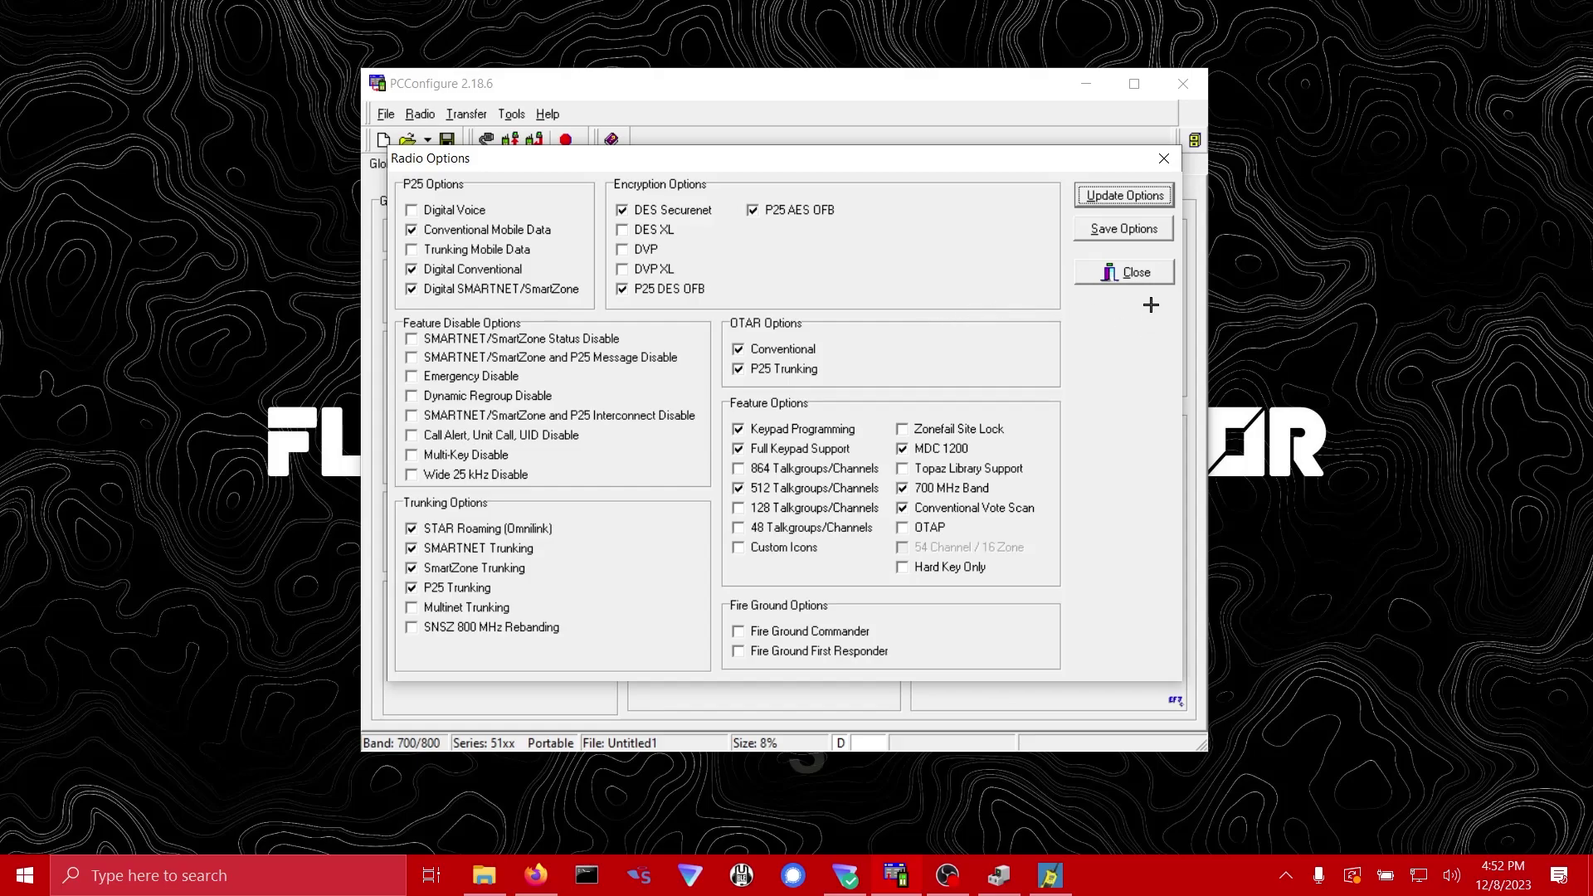
Step: Dismiss the Radio Options summary and advance to the additional Global parameters page
left_click(1150, 274)
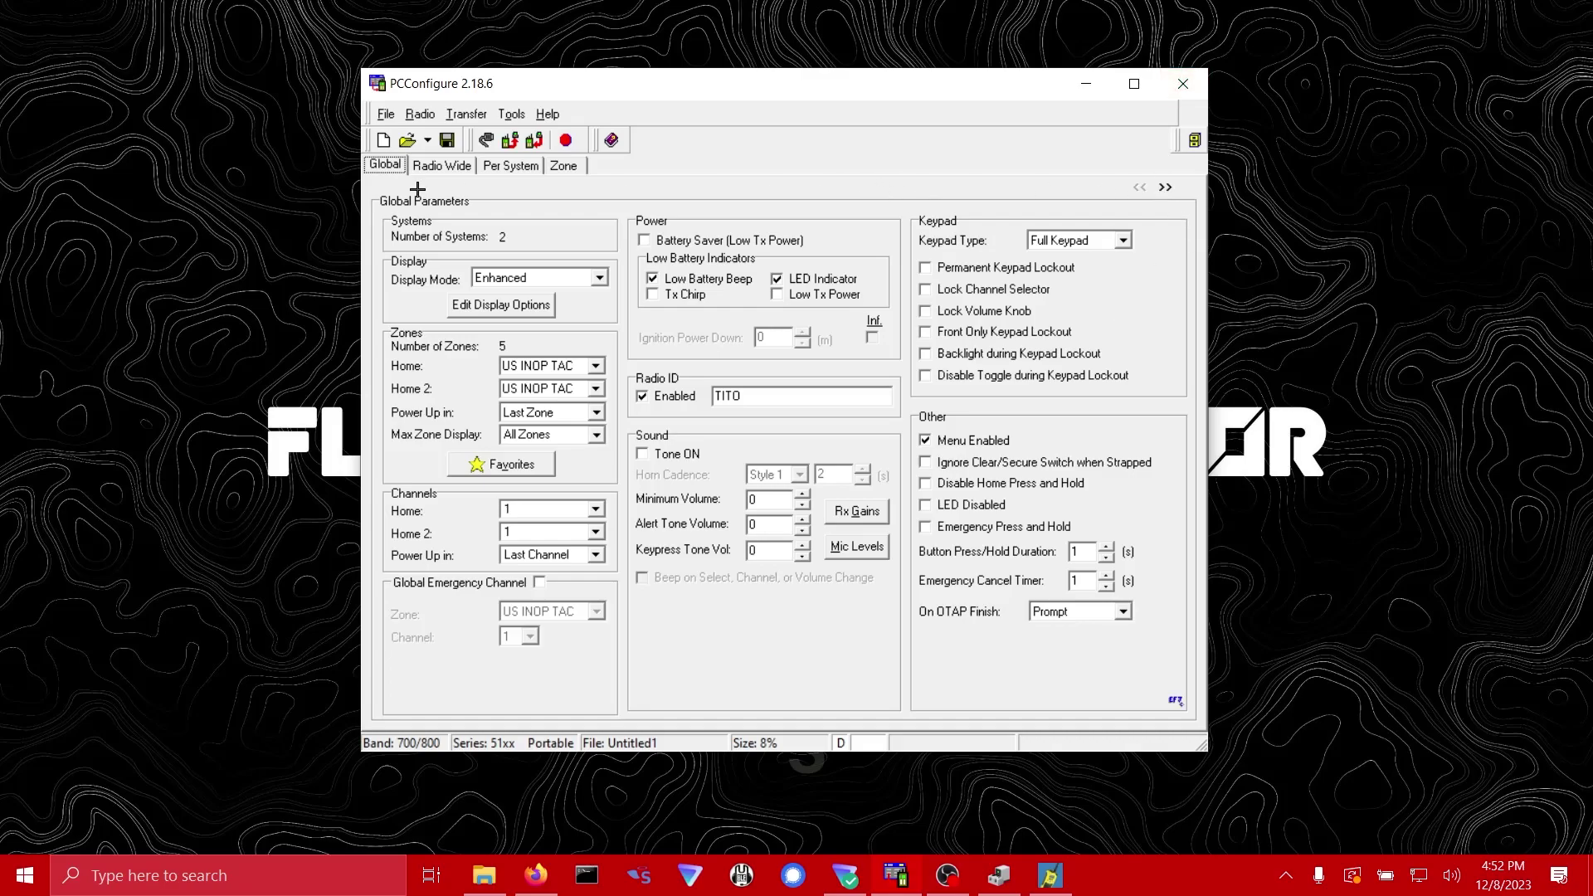
left_click(1169, 187)
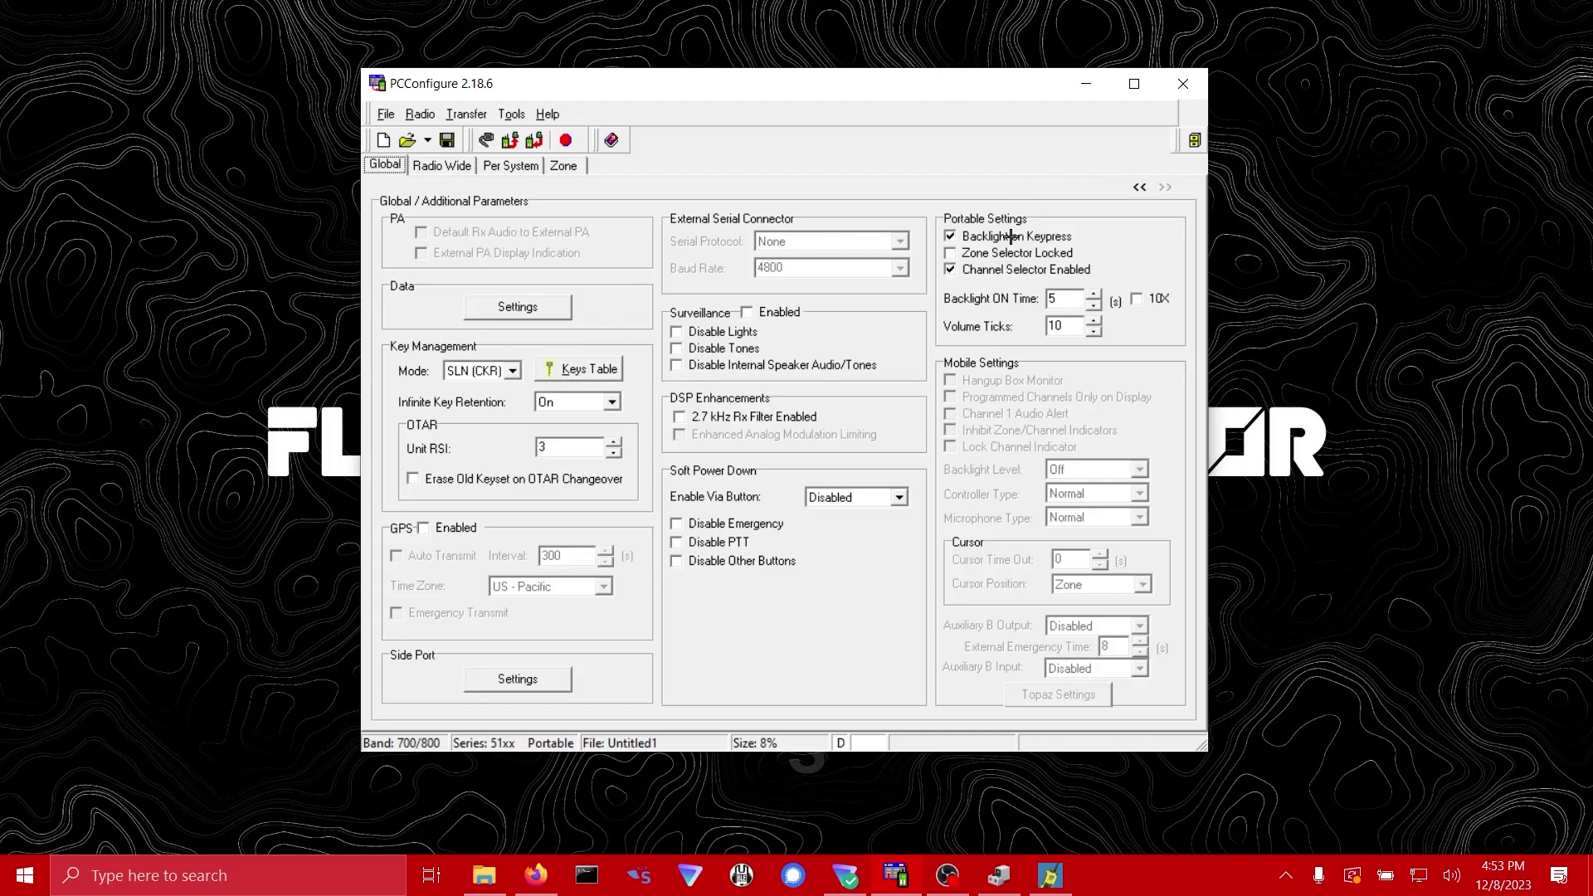
Step: Keep Key Management Mode at SLN (CKR) and review the PID-to-SLN keys mapping table
left_click(499, 370)
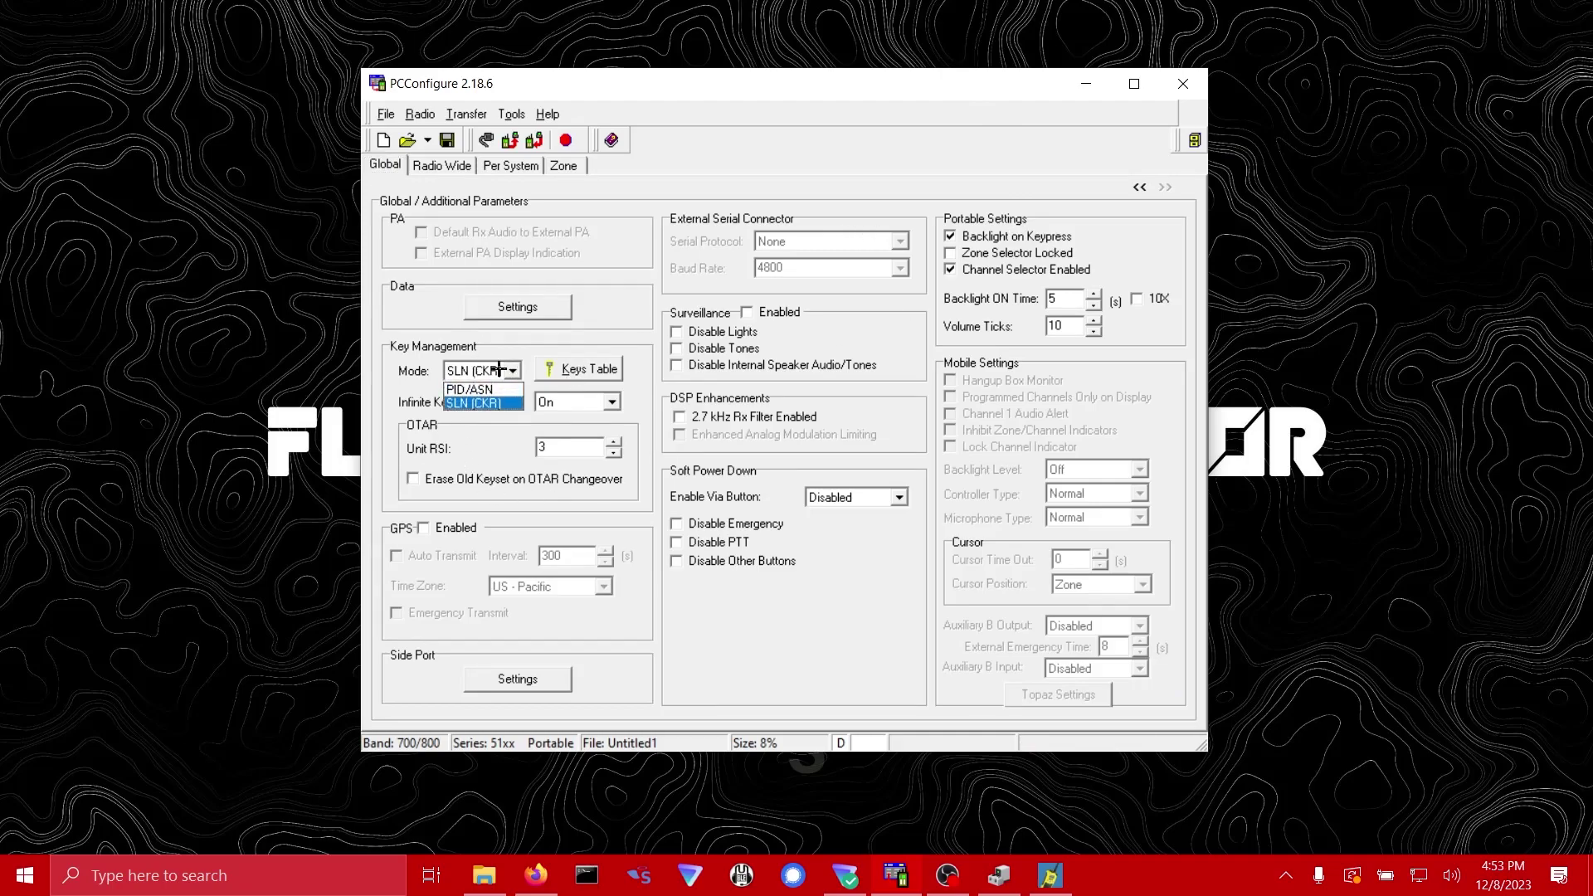
left_click(488, 401)
left_click(589, 371)
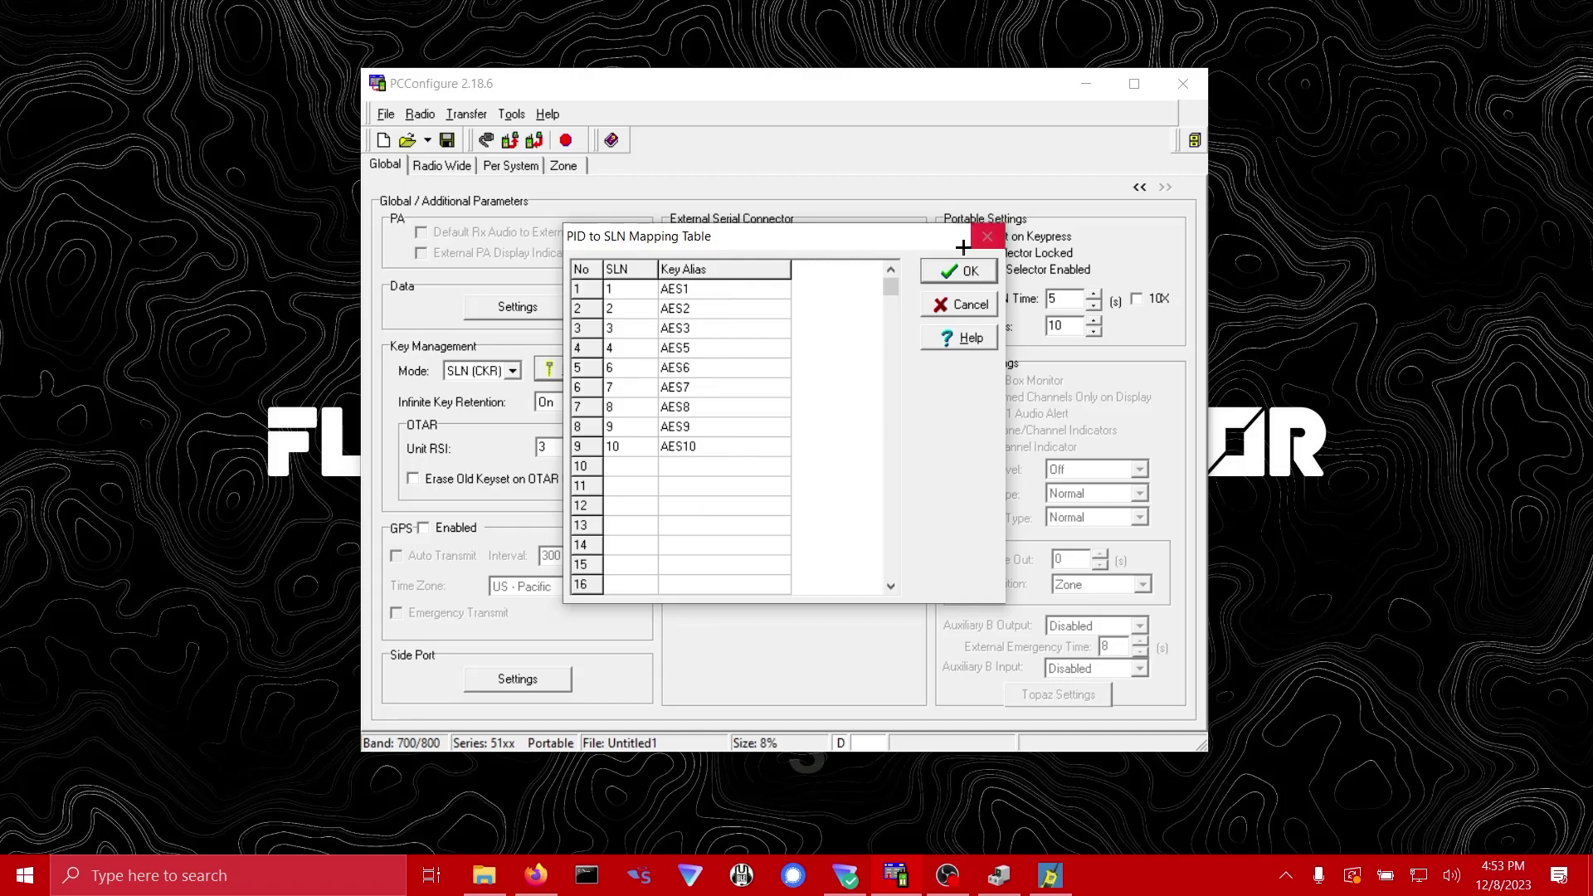
left_click(947, 273)
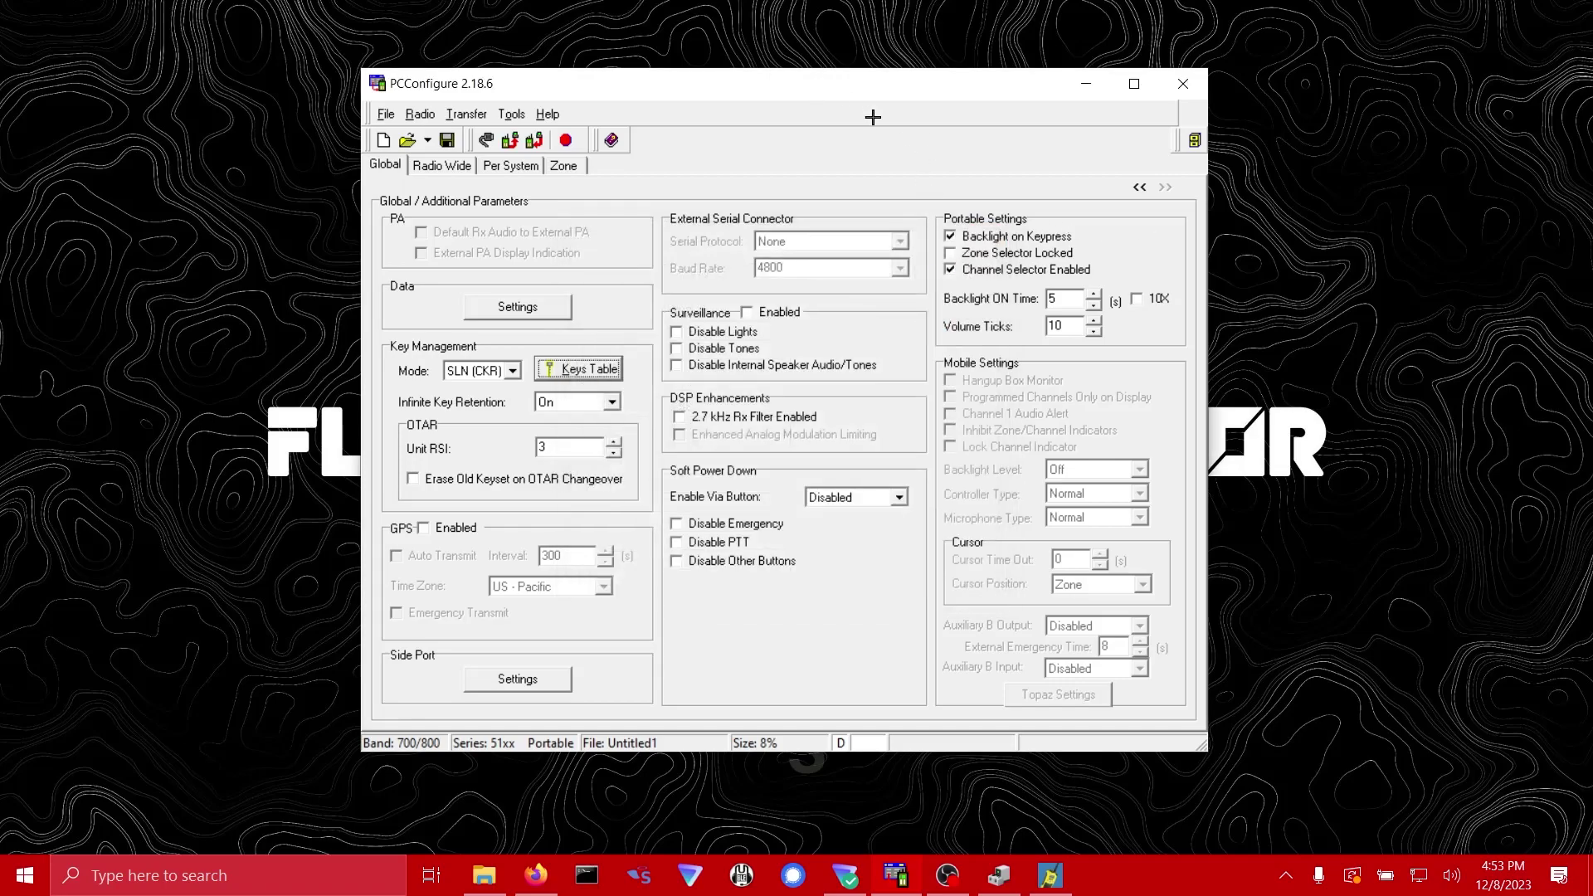